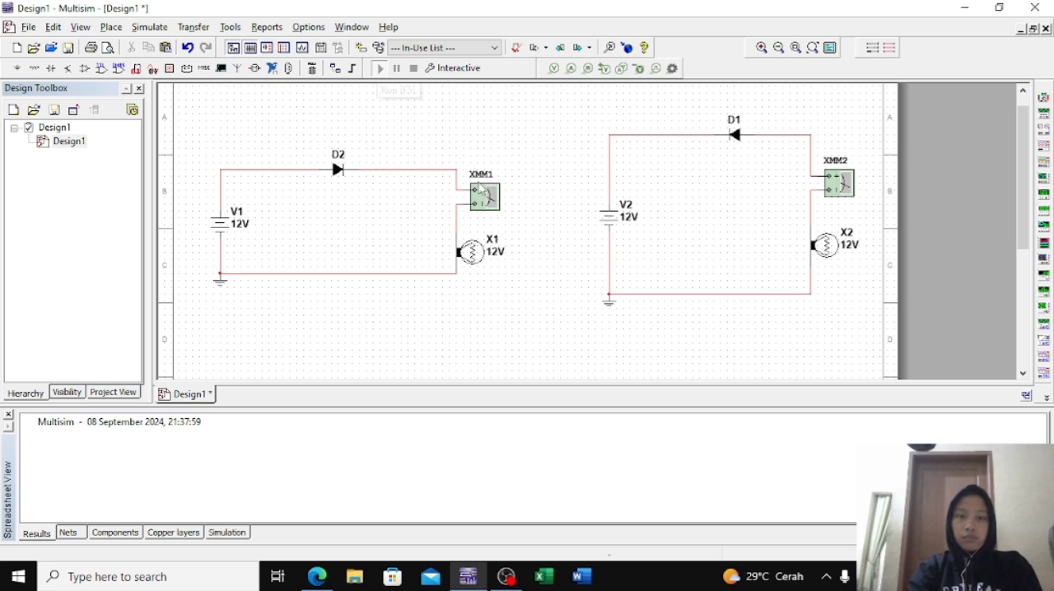
Run the simulation and read the DC current and DC voltage on multimeter XMM1 in the D2 circuit
key("F5")
double_click(482, 191)
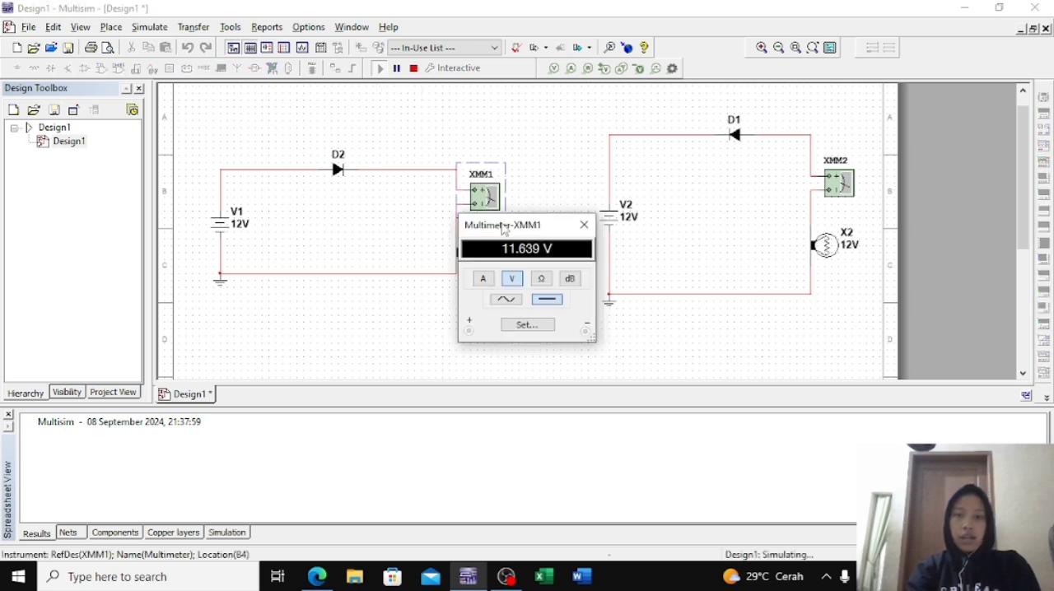
left_click(482, 279)
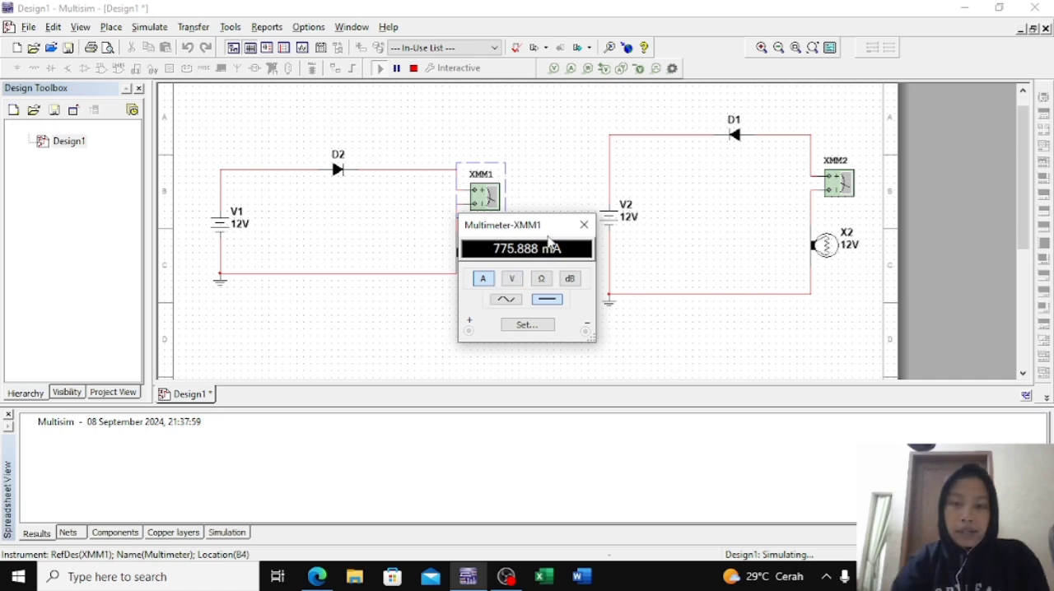
left_click(512, 279)
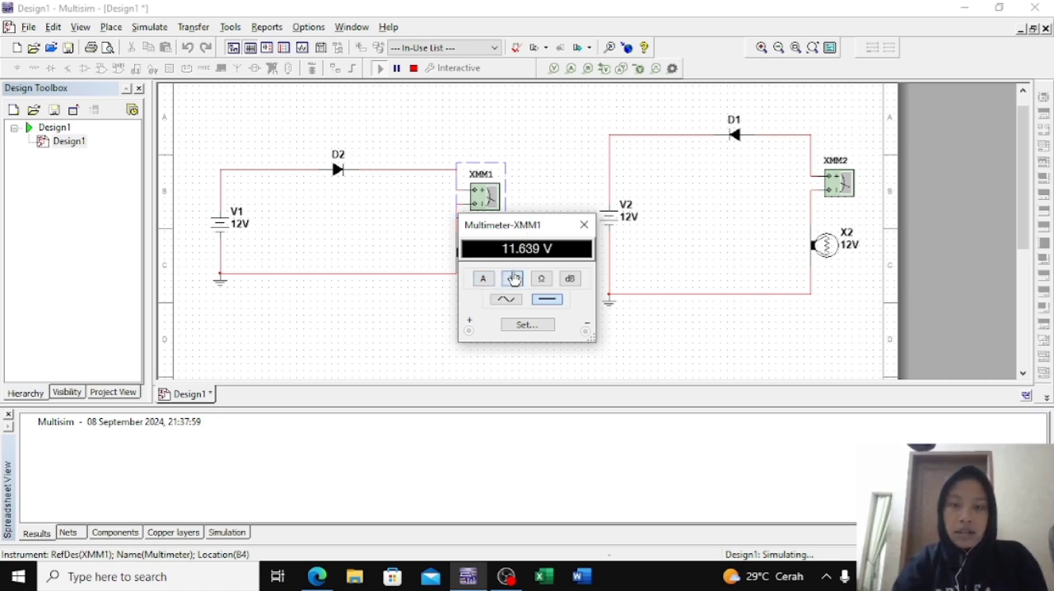
left_click(583, 224)
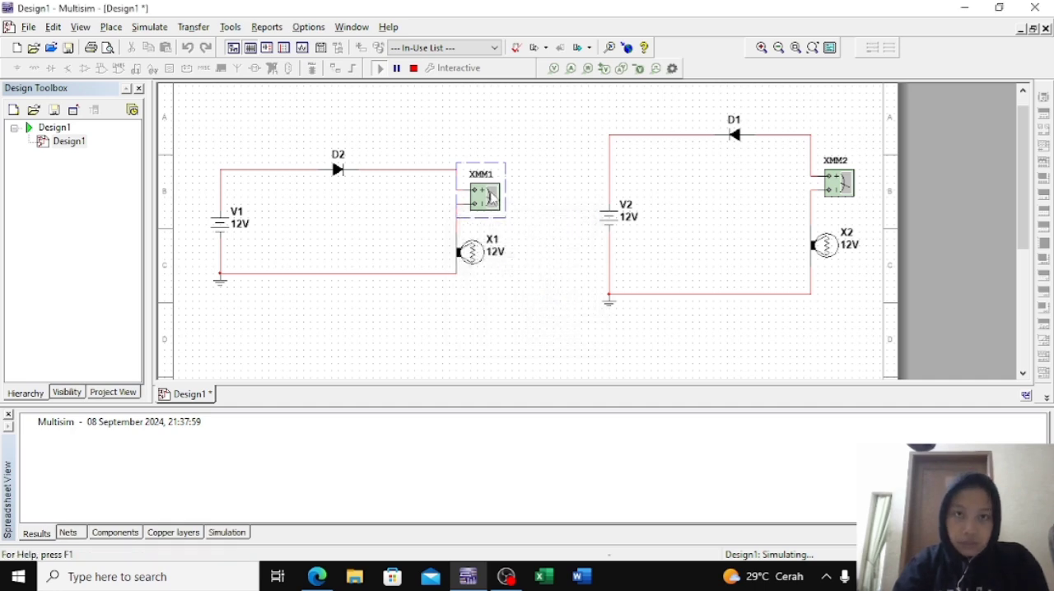
Check XMM1's resistance, voltage and current modes, leave it measuring current, and review its electronic and display settings
double_click(485, 195)
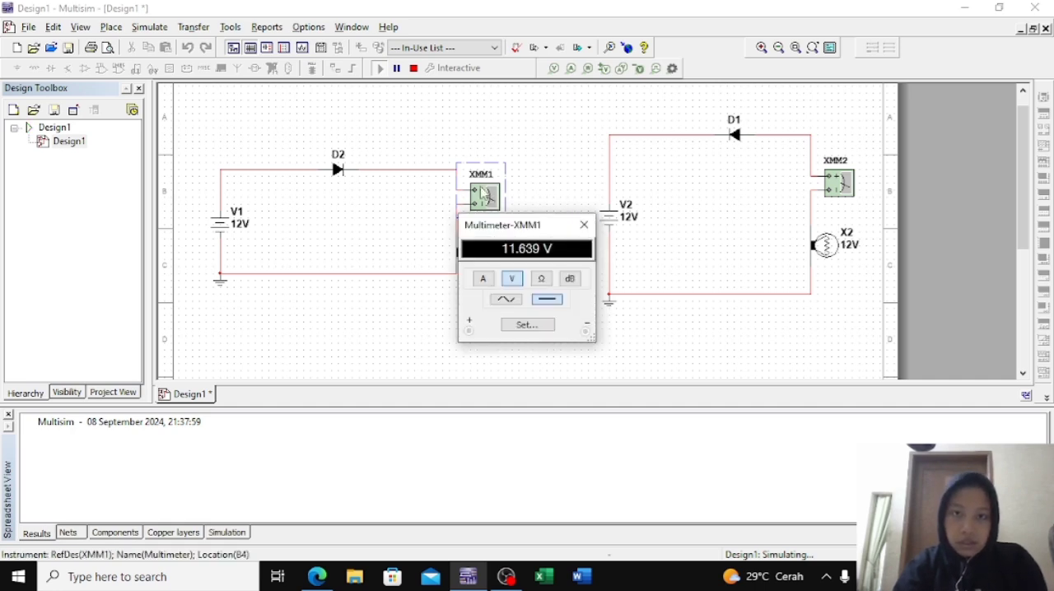
left_click(540, 280)
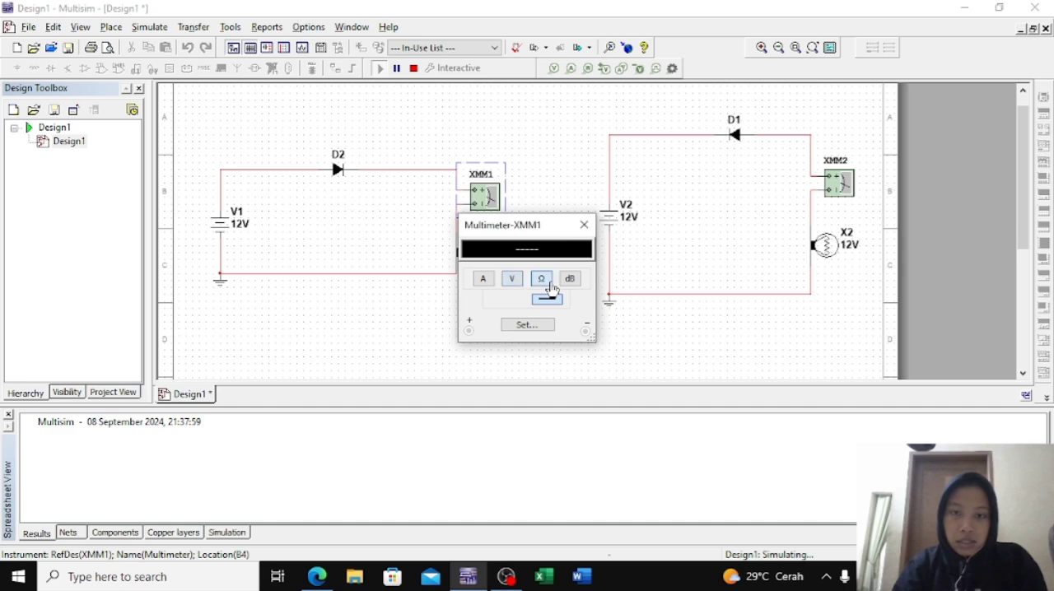
left_click(513, 281)
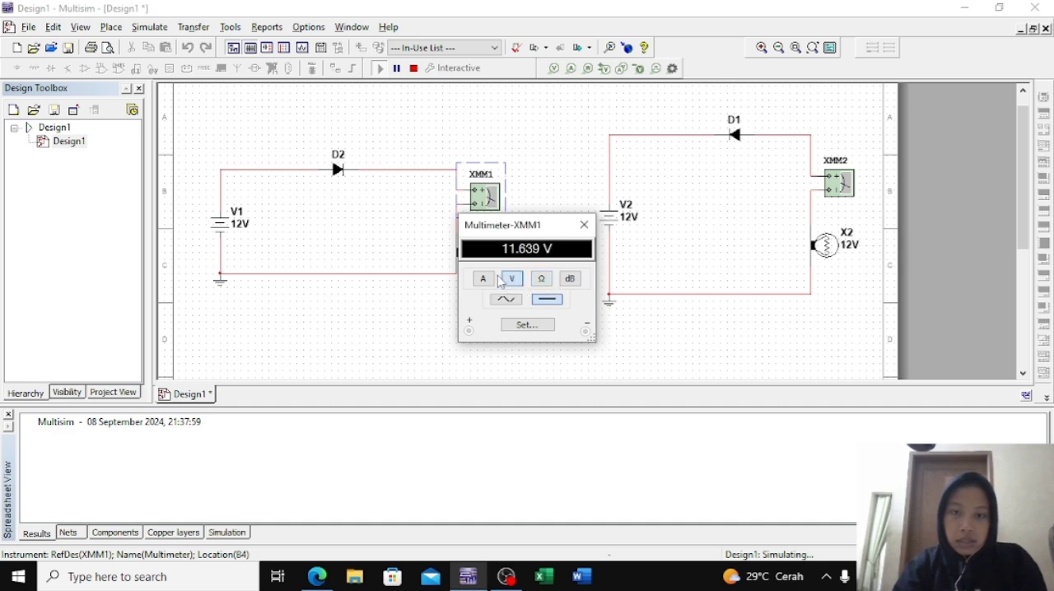
left_click(483, 279)
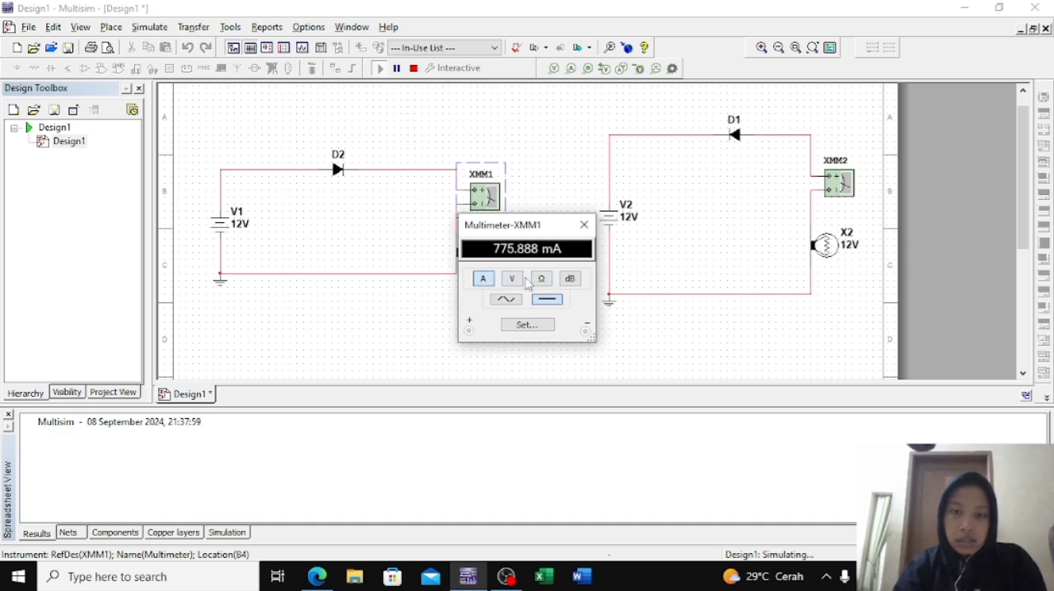
left_click(523, 329)
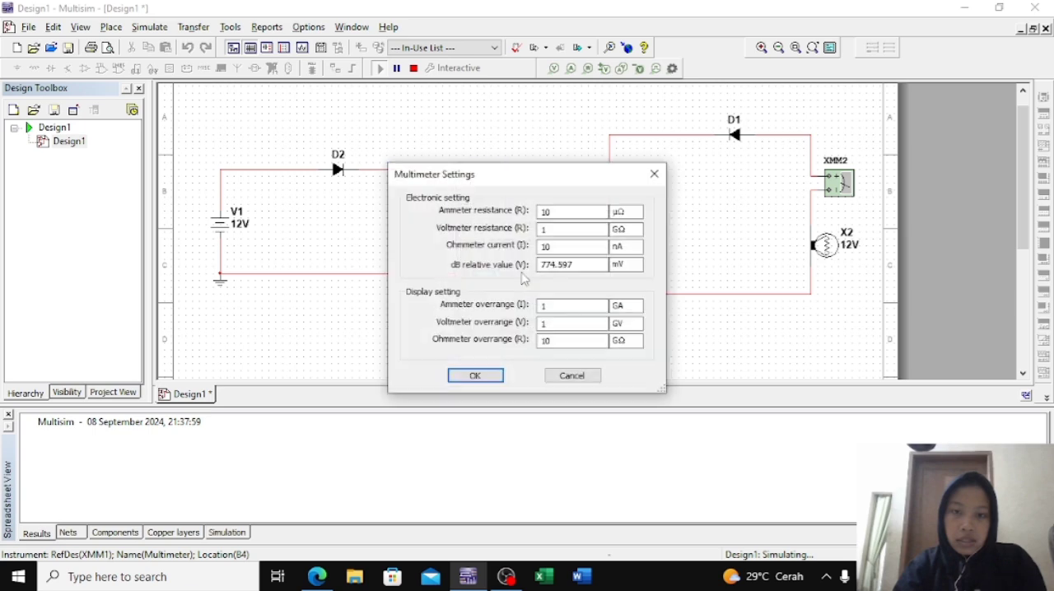
left_click(654, 173)
left_click(583, 225)
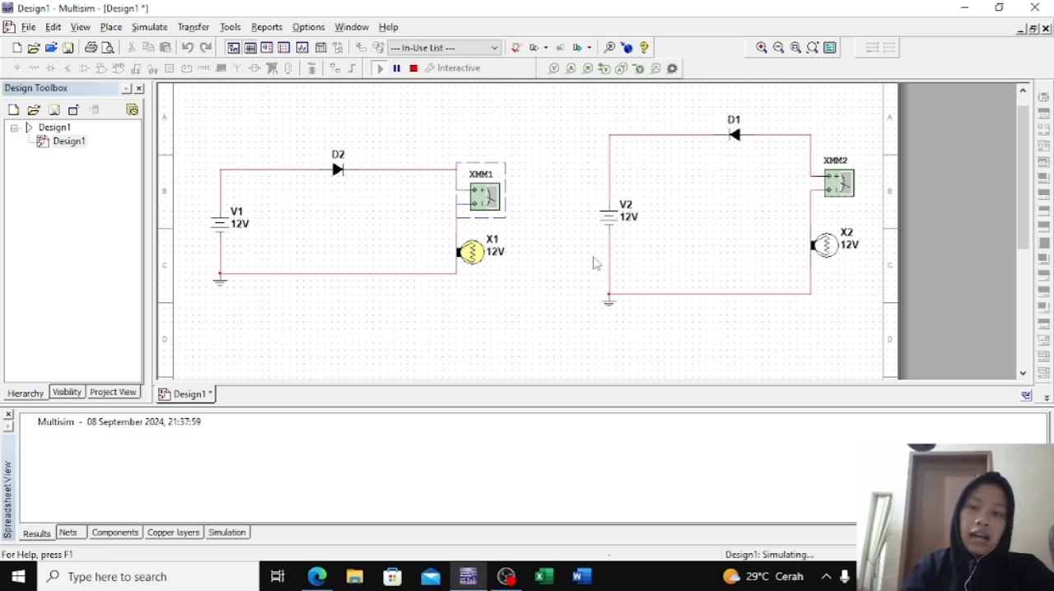
Read voltage and current on multimeter XMM2 in the D1 circuit, comparing its AC and DC current readings
double_click(835, 185)
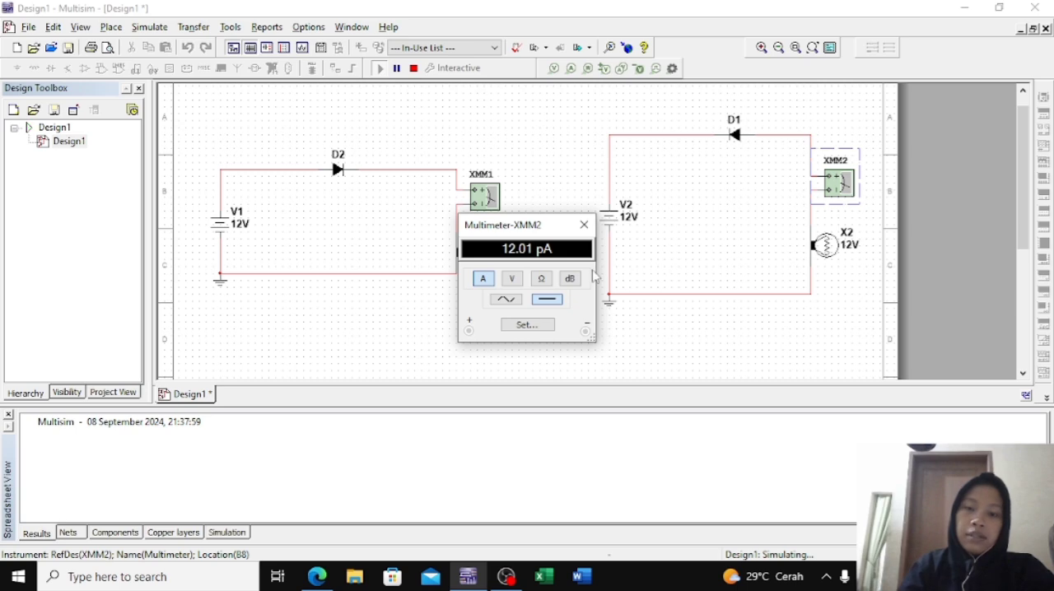
left_click(509, 279)
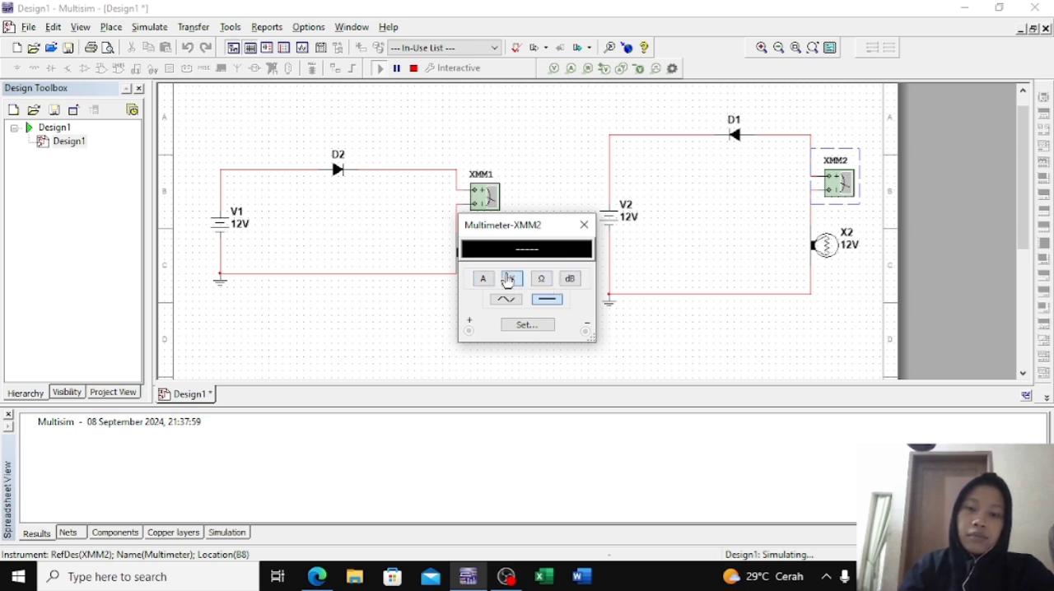
left_click(482, 278)
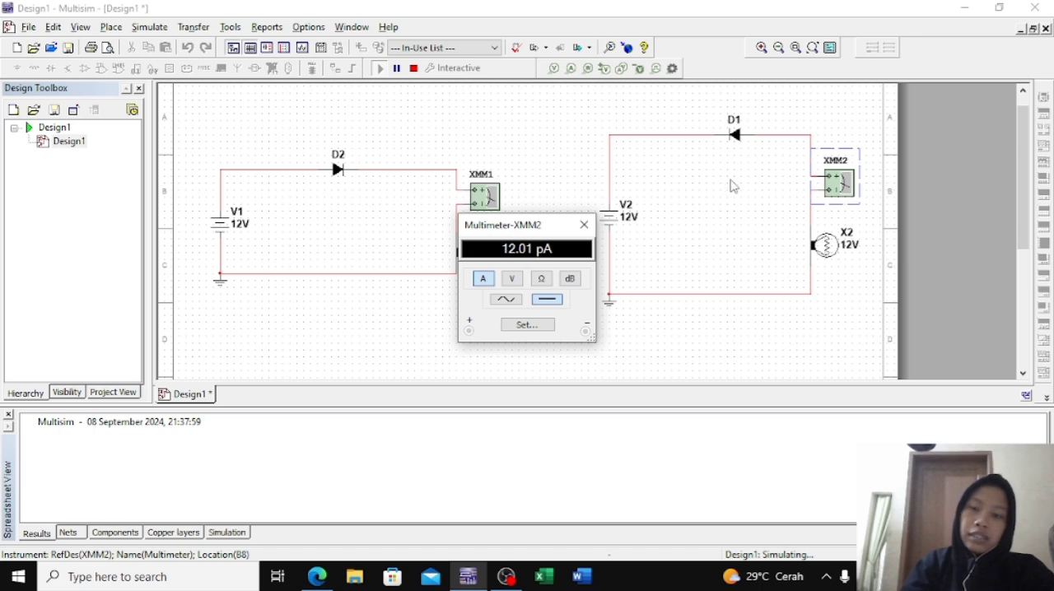
left_click(506, 299)
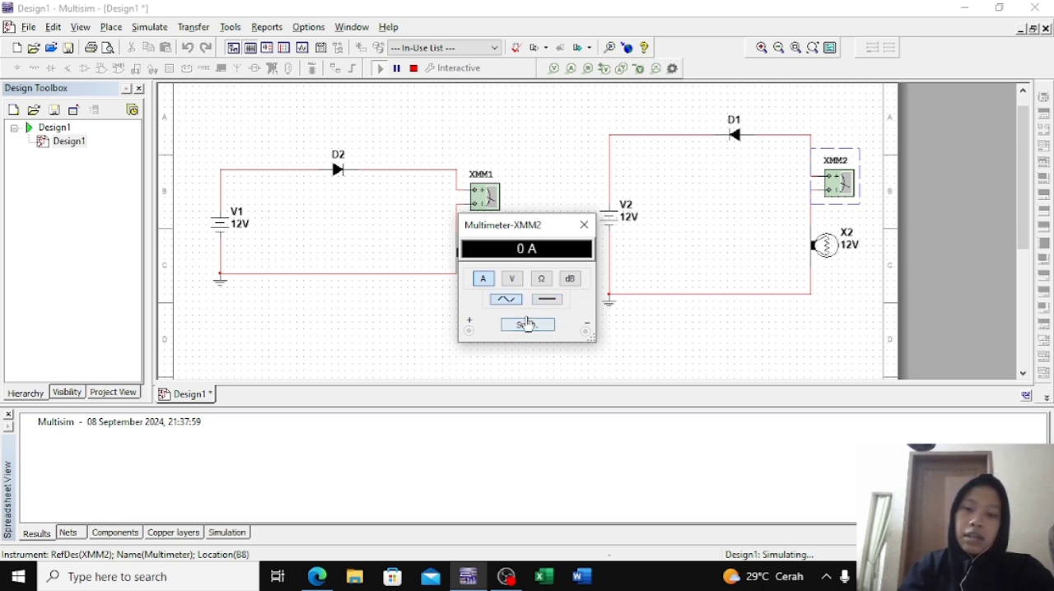
left_click(545, 301)
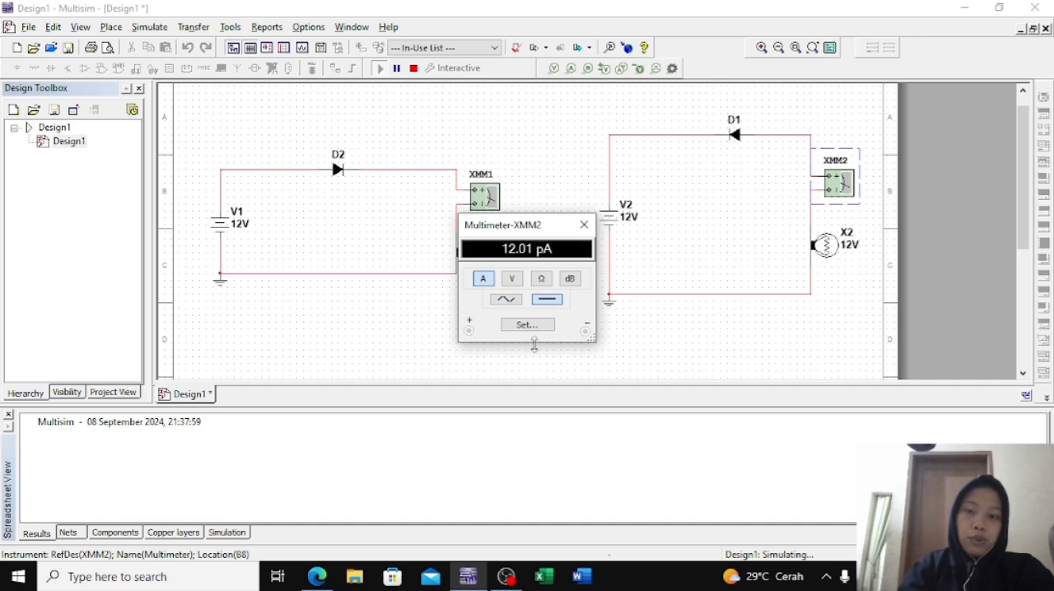
left_click(530, 325)
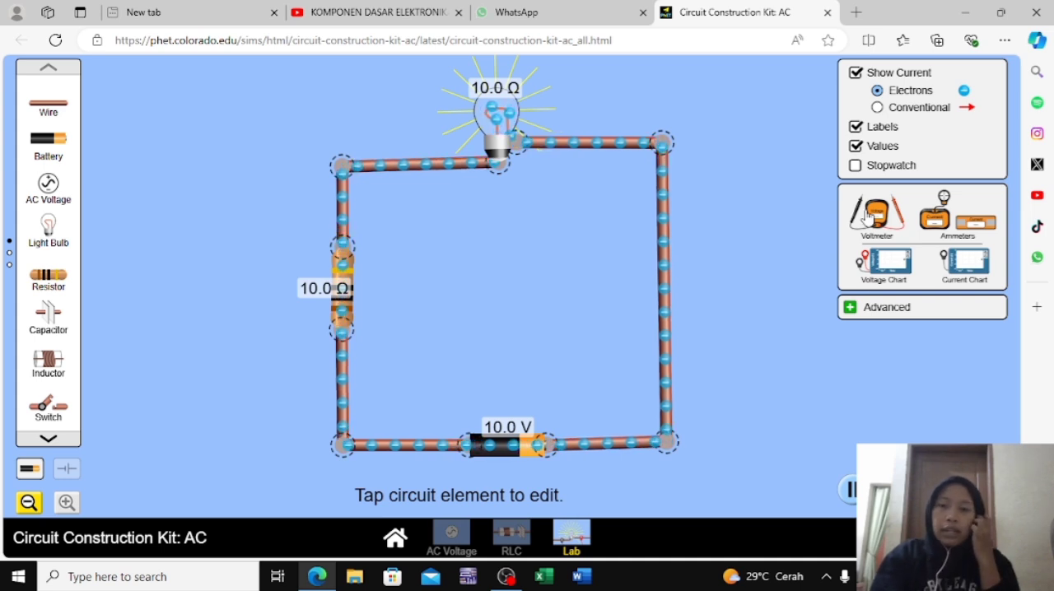
Place a voltmeter and a probe-type ammeter in the workspace beside the battery, resistor and bulb circuit
left_click_drag(868, 216, 719, 324)
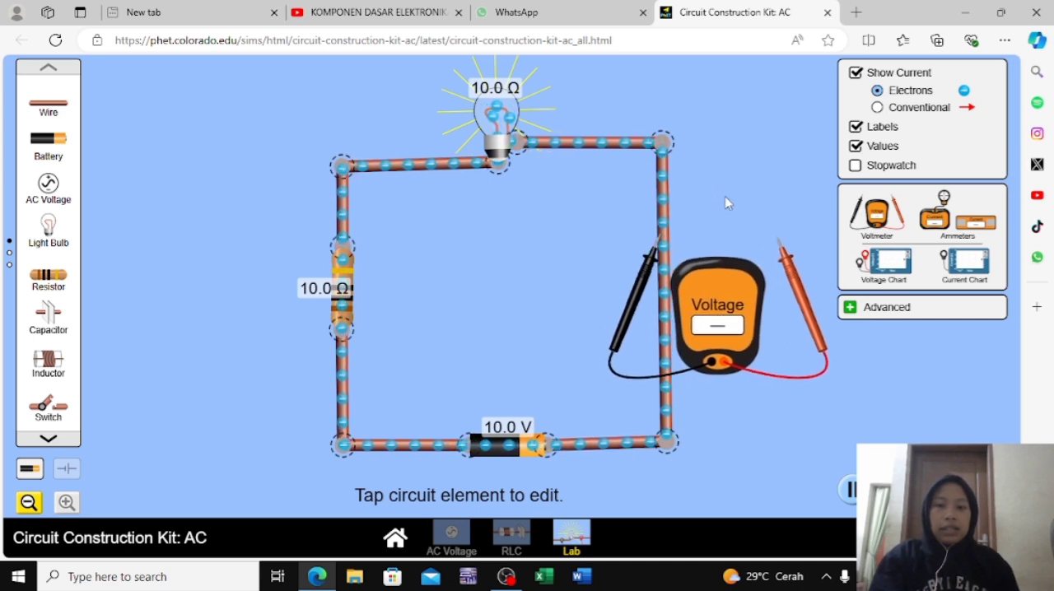
left_click(931, 219)
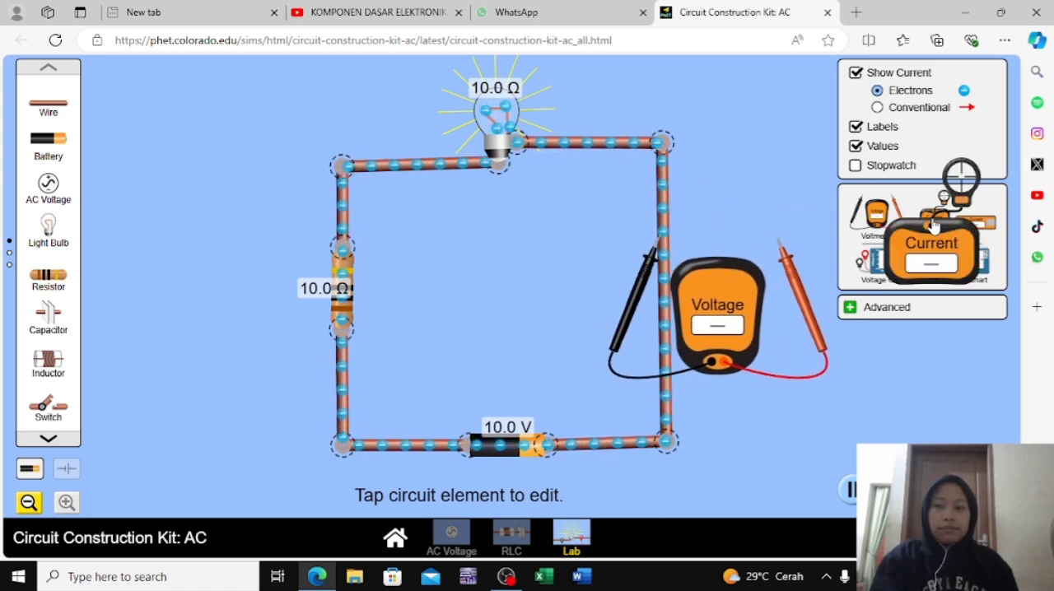
left_click_drag(931, 221, 860, 380)
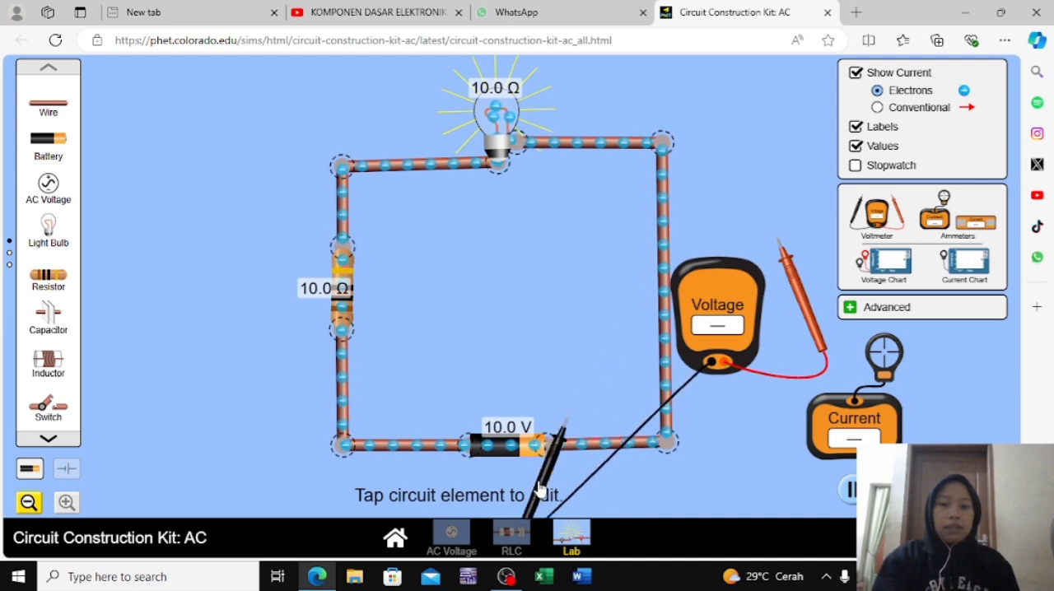
Connect the voltmeter's black and red probes across the battery and put the ammeter's sensor on the circuit's right-hand wire
left_click_drag(465, 495, 449, 502)
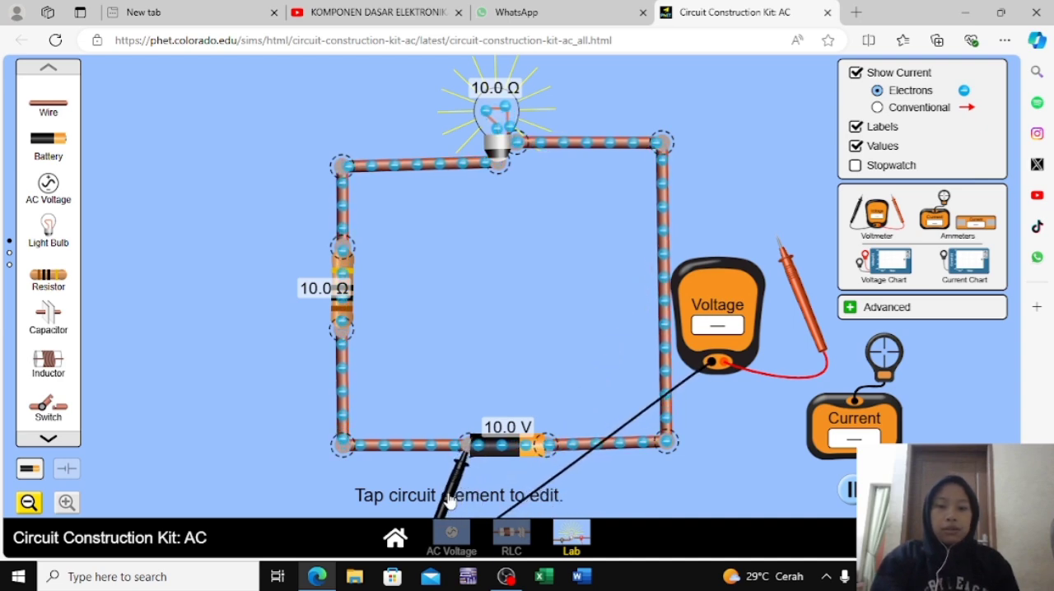
left_click_drag(806, 300, 583, 492)
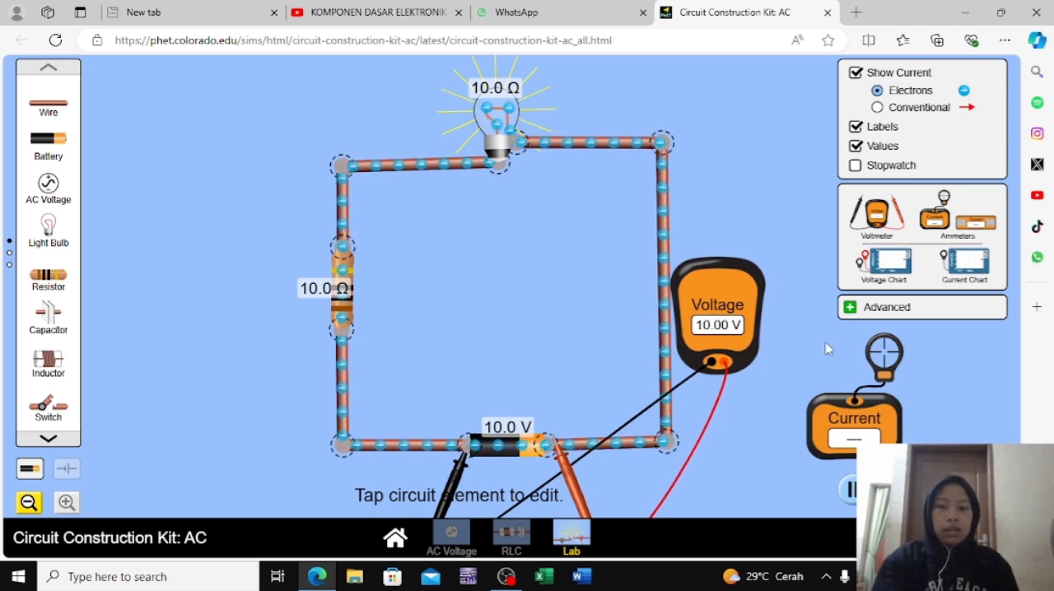
left_click_drag(888, 350, 671, 237)
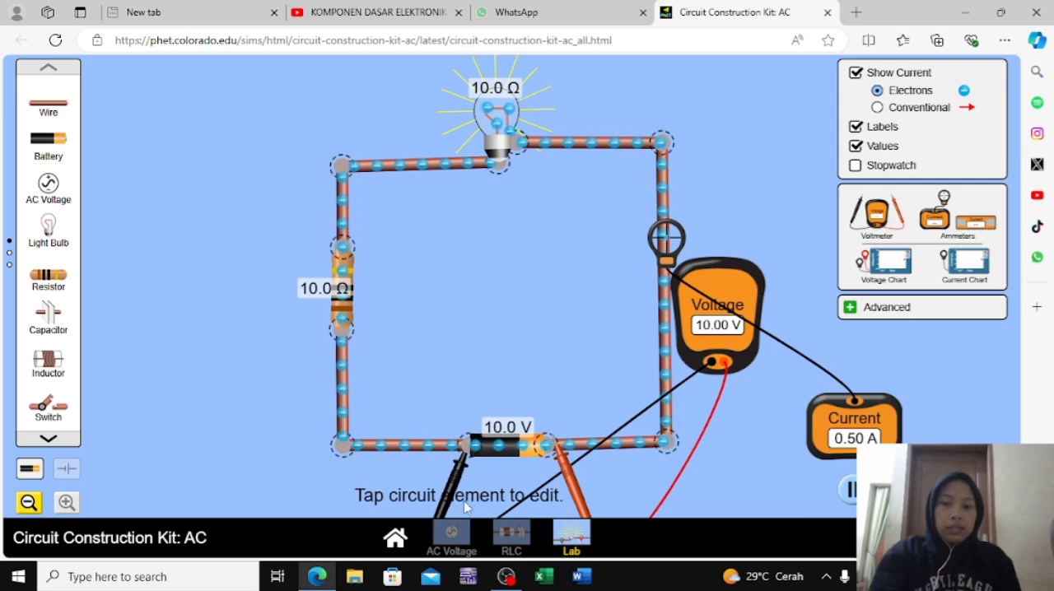
Measure the voltage across the 10 Ω resistor, and return both voltmeter probes to the battery's terminals
left_click_drag(453, 491, 322, 385)
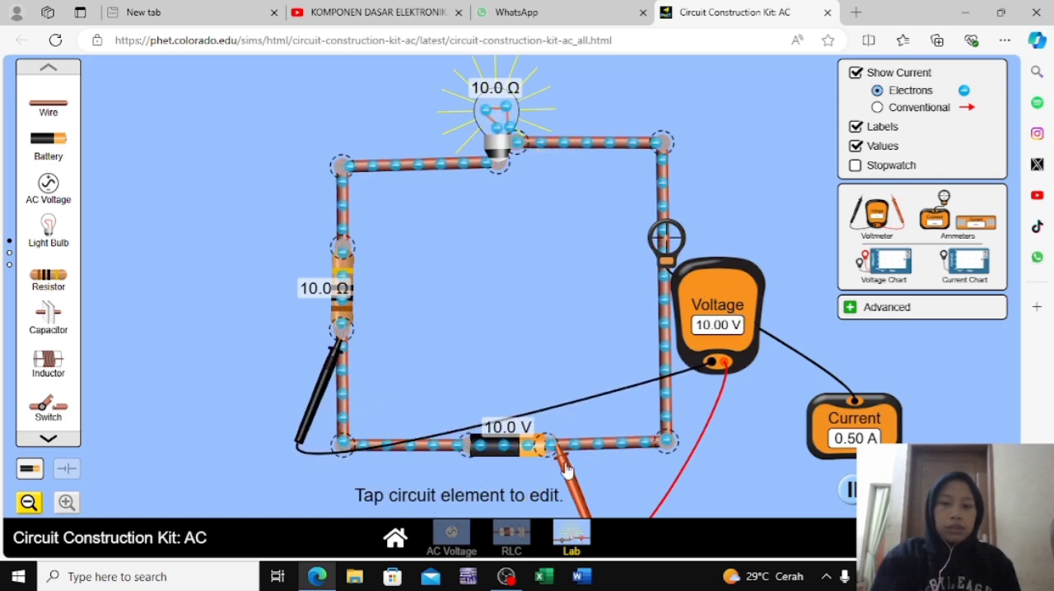
left_click_drag(543, 427, 360, 274)
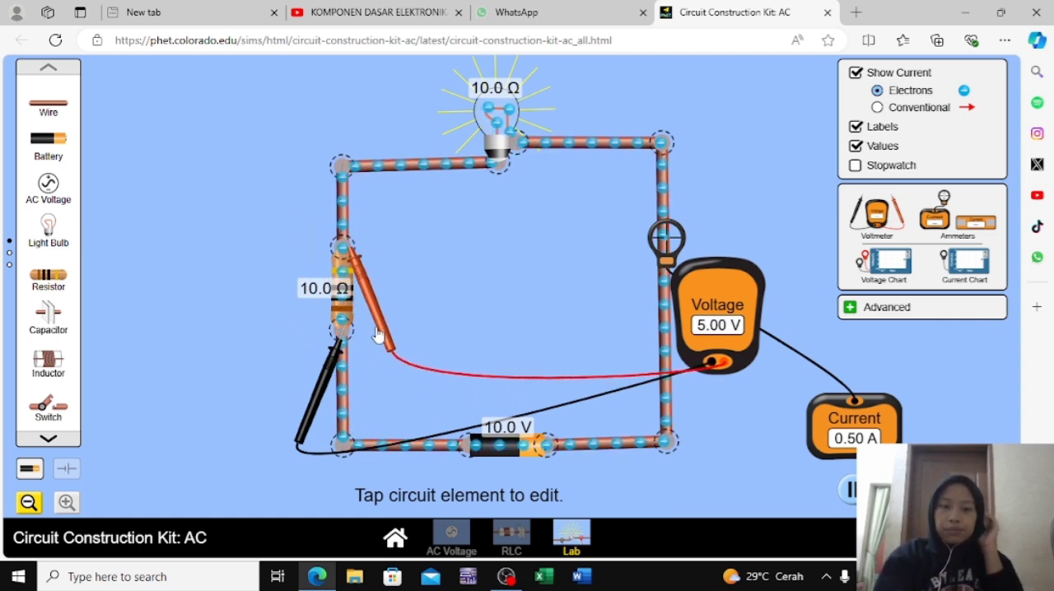
left_click_drag(374, 322, 454, 298)
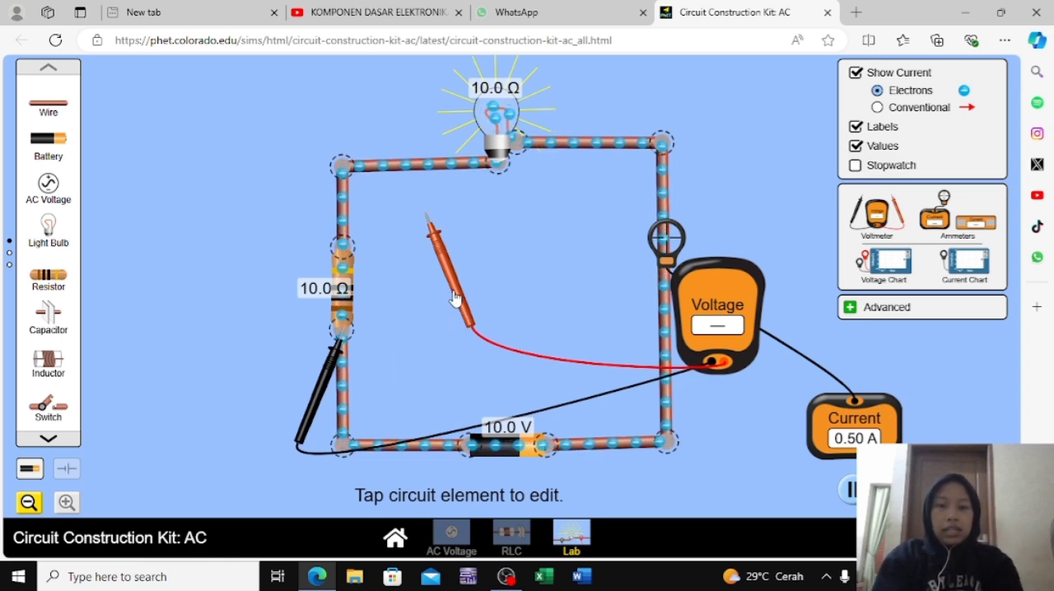
left_click_drag(454, 298, 369, 322)
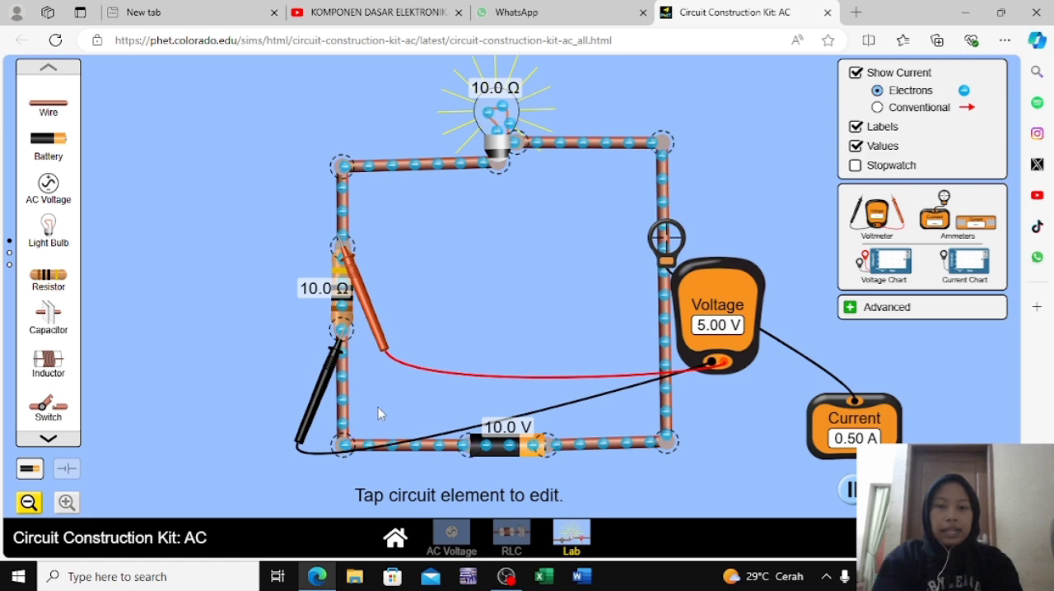
left_click_drag(322, 391, 450, 494)
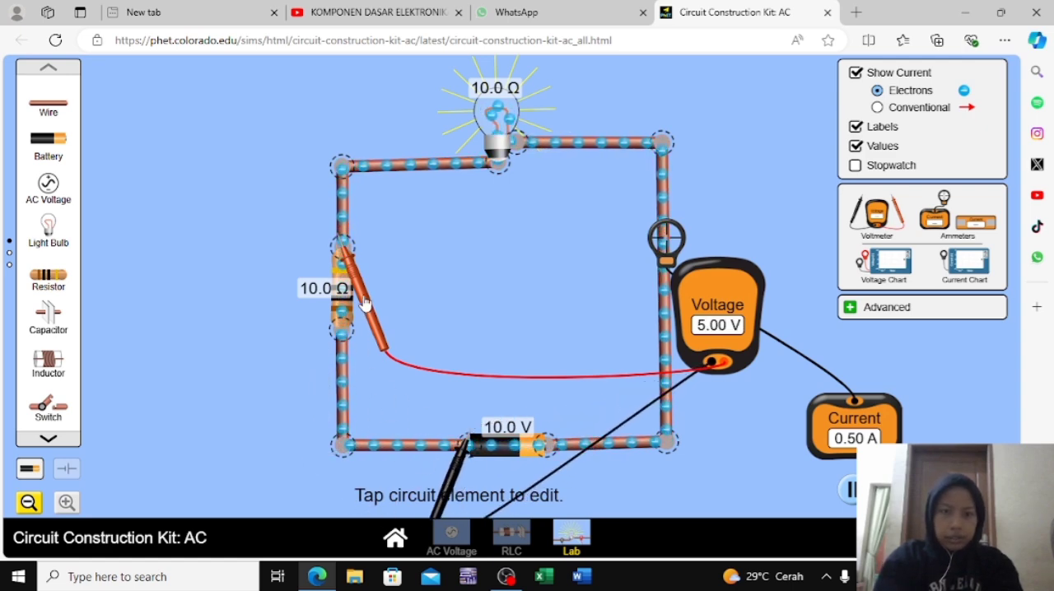
left_click_drag(364, 303, 566, 498)
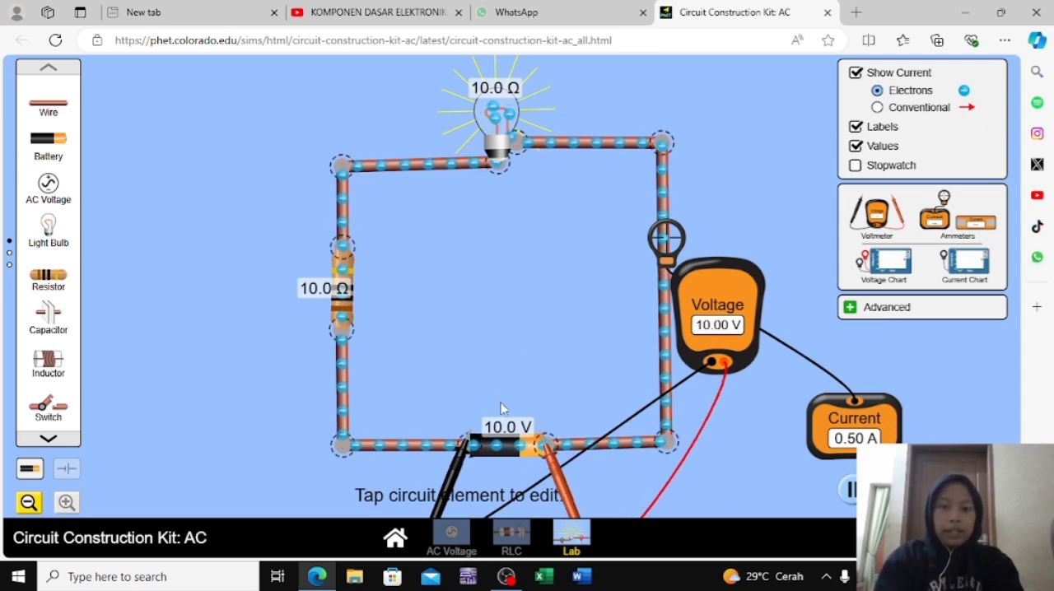
Set the battery's voltage to 15.0 volts and deselect it
left_click(531, 442)
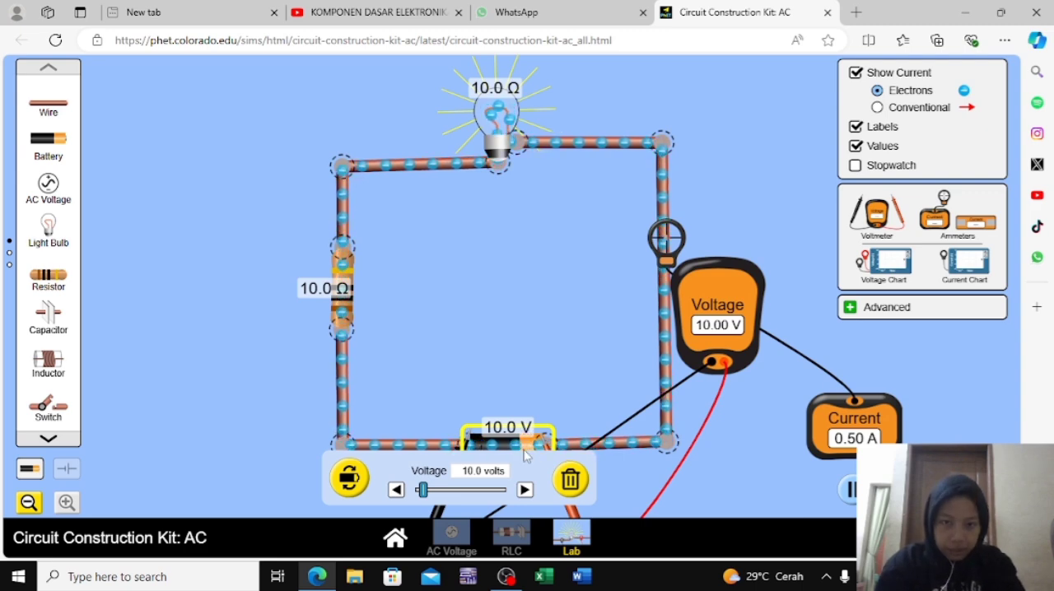
left_click(524, 490)
left_click(524, 489)
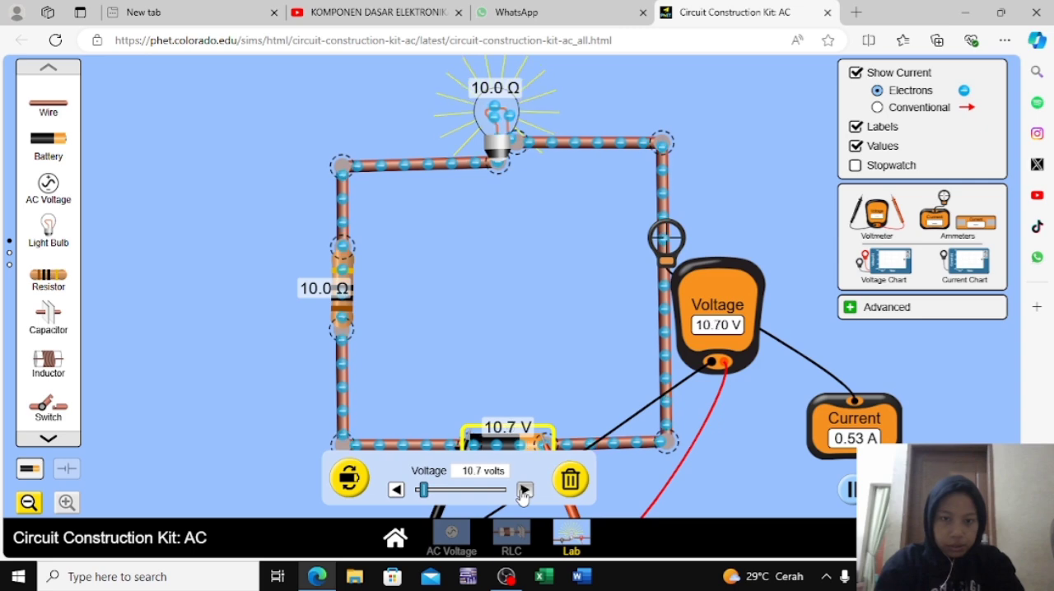
left_click(524, 489)
left_click(525, 490)
left_click(525, 490)
left_click(524, 490)
left_click(524, 489)
left_click(524, 489)
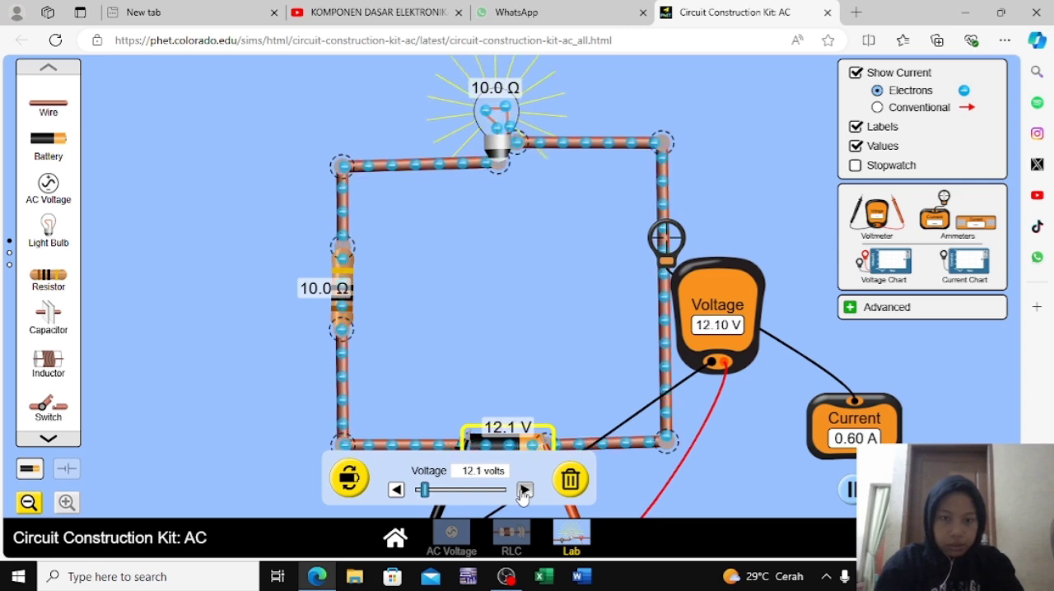
left_click_drag(524, 490, 524, 490)
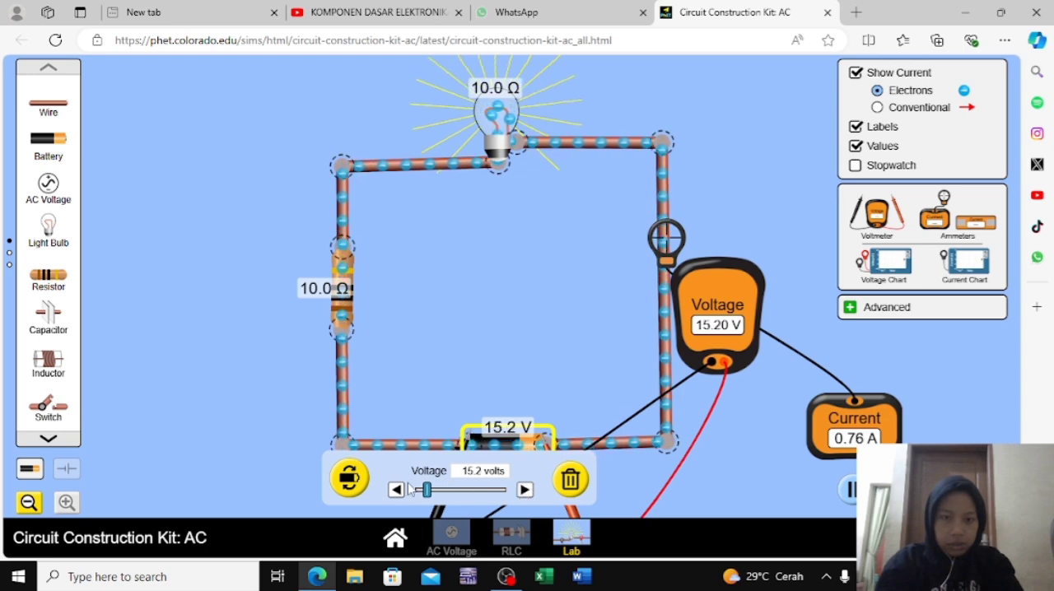
left_click_drag(396, 489, 396, 492)
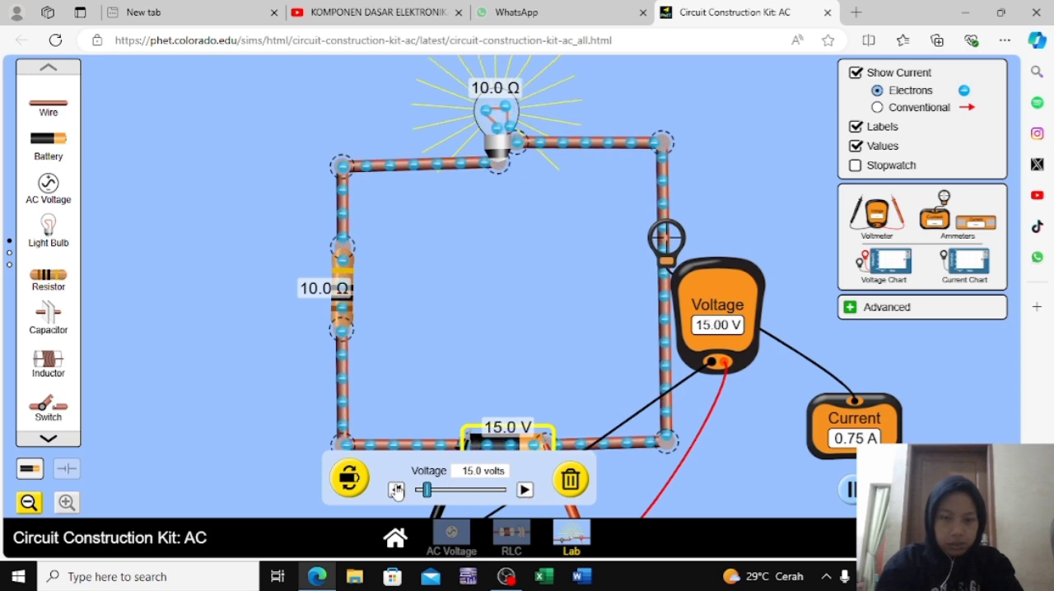
left_click(508, 372)
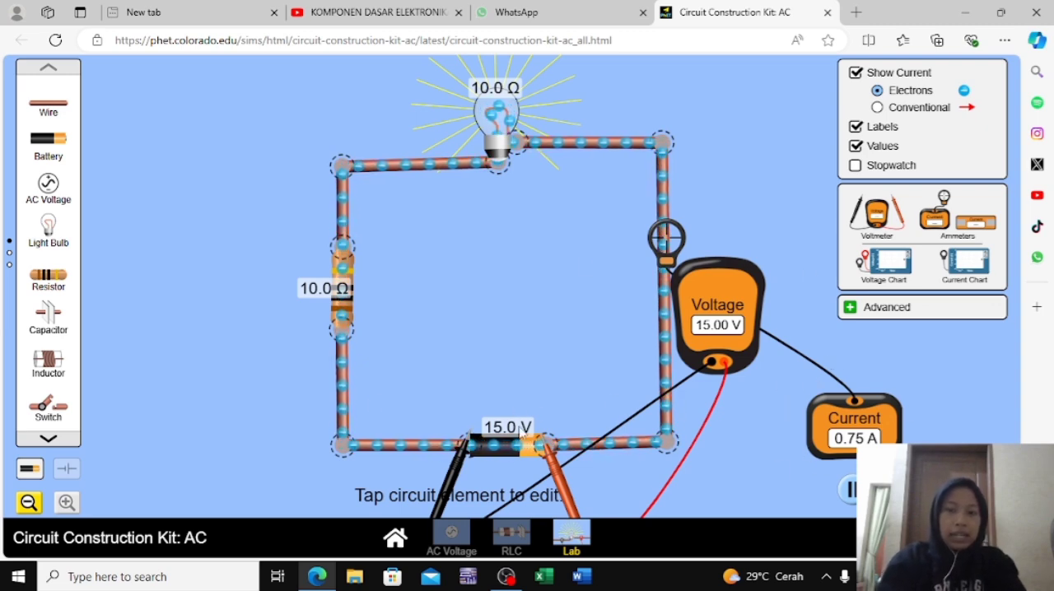
Set the battery's voltage to 12.4 volts and deselect it
left_click(521, 446)
left_click(395, 489)
left_click(396, 490)
left_click(396, 490)
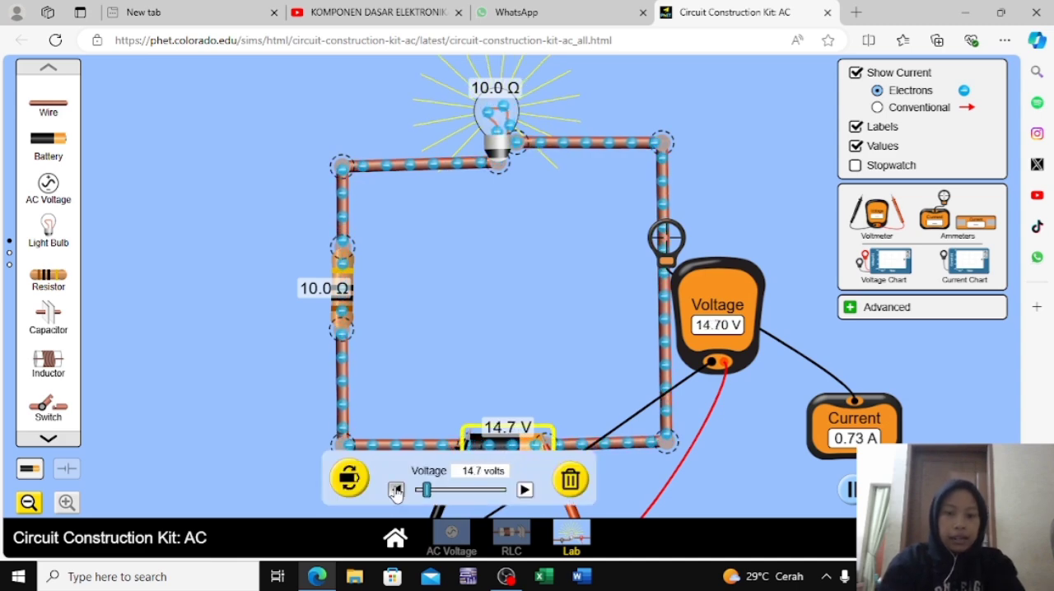
left_click(396, 489)
left_click(396, 490)
left_click(396, 490)
left_click(396, 490)
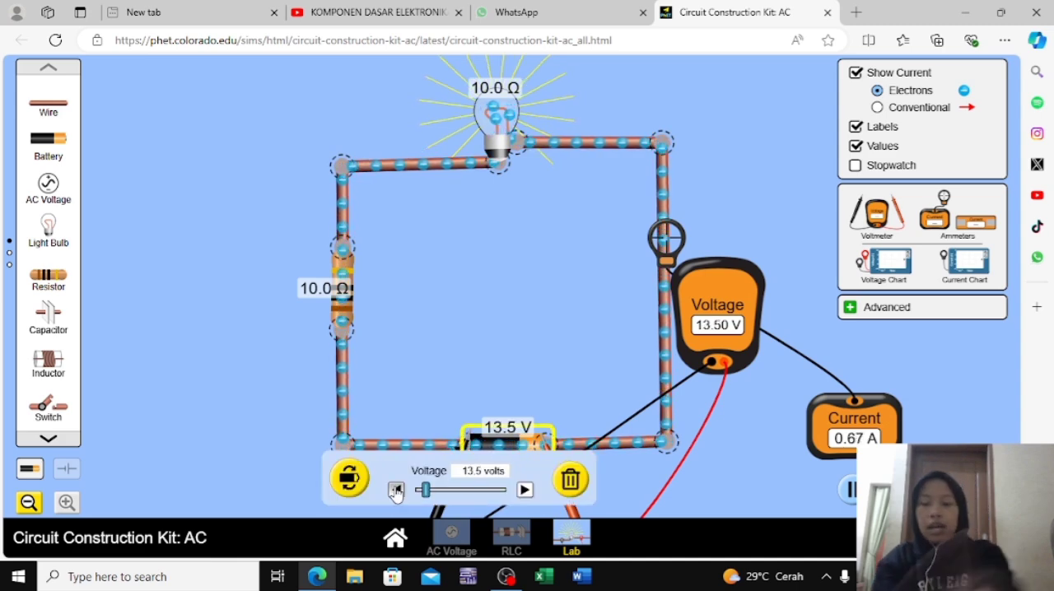
left_click(396, 489)
left_click(396, 490)
left_click(396, 490)
left_click(396, 489)
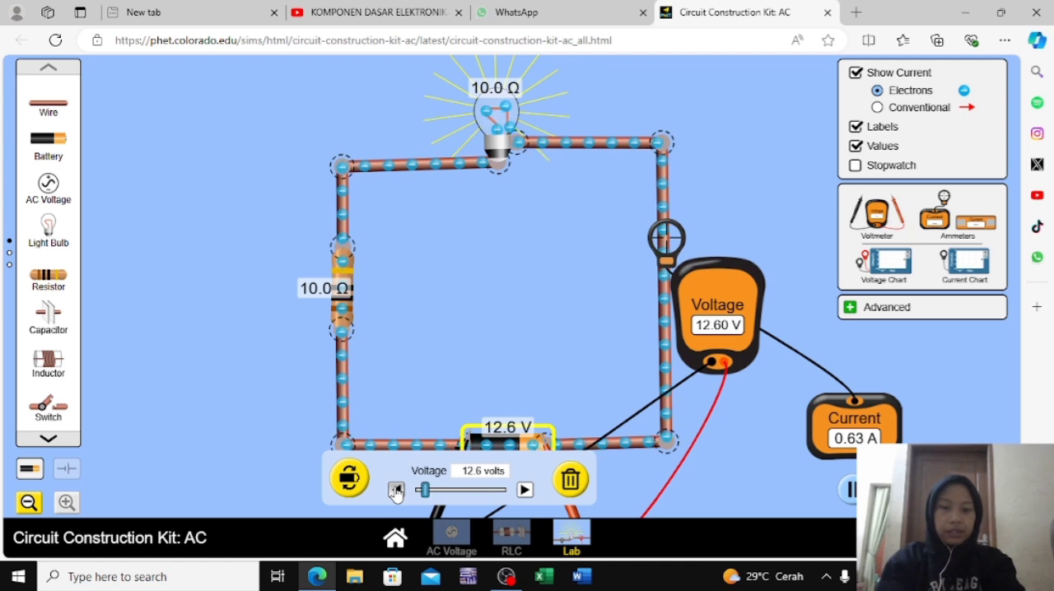
left_click(396, 490)
left_click(396, 490)
left_click(412, 378)
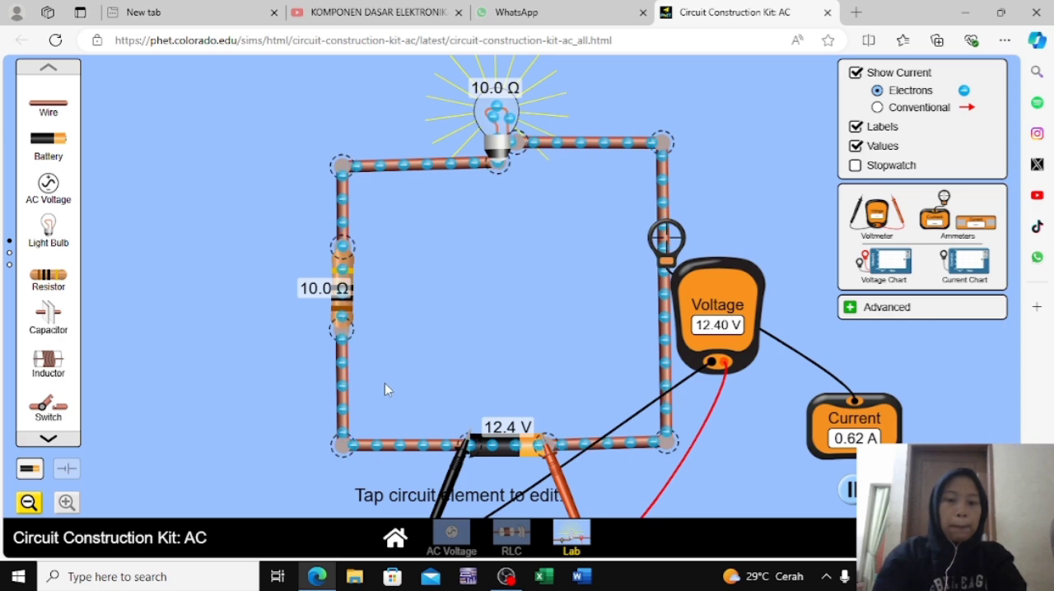
Delete the 10 Ω resistor and join the loose ends of the two wires on either side of the gap
left_click(341, 292)
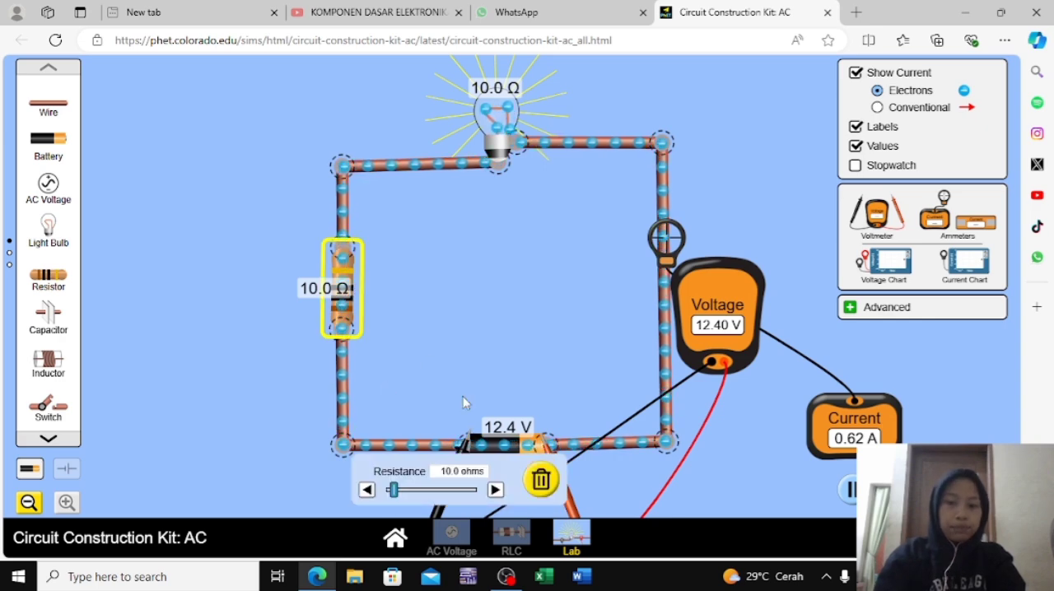
left_click(540, 486)
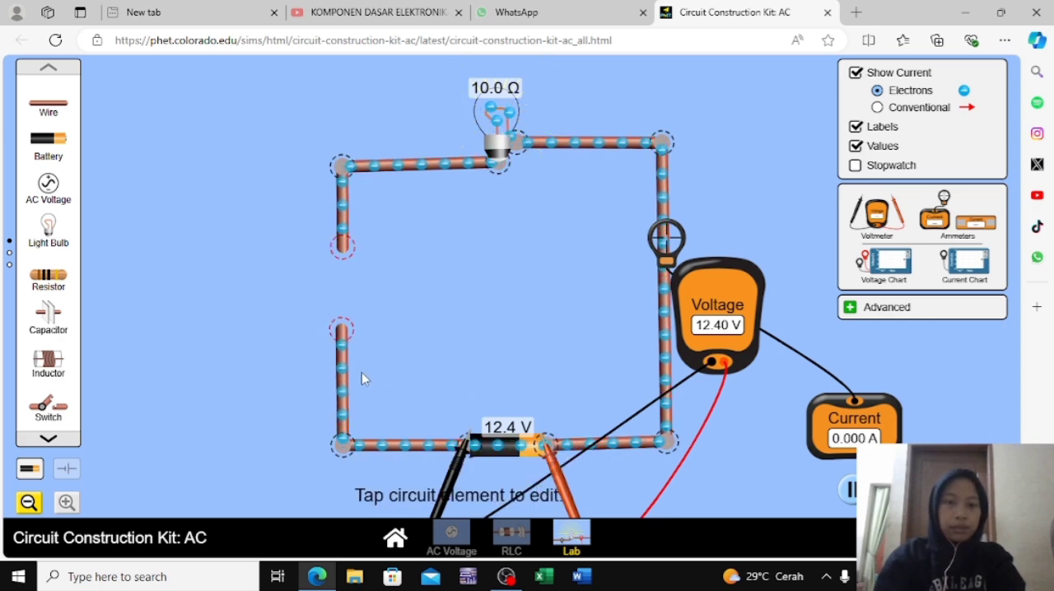
mouse_move(345, 371)
left_mouse_down()
mouse_move(344, 337)
mouse_move(344, 372)
left_mouse_up()
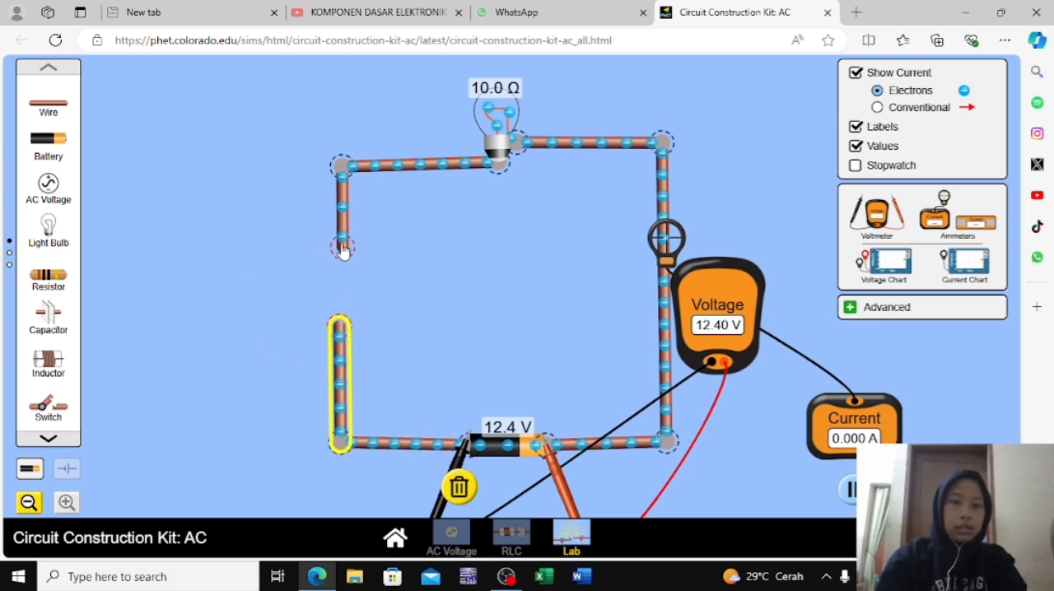
left_click_drag(343, 249, 338, 323)
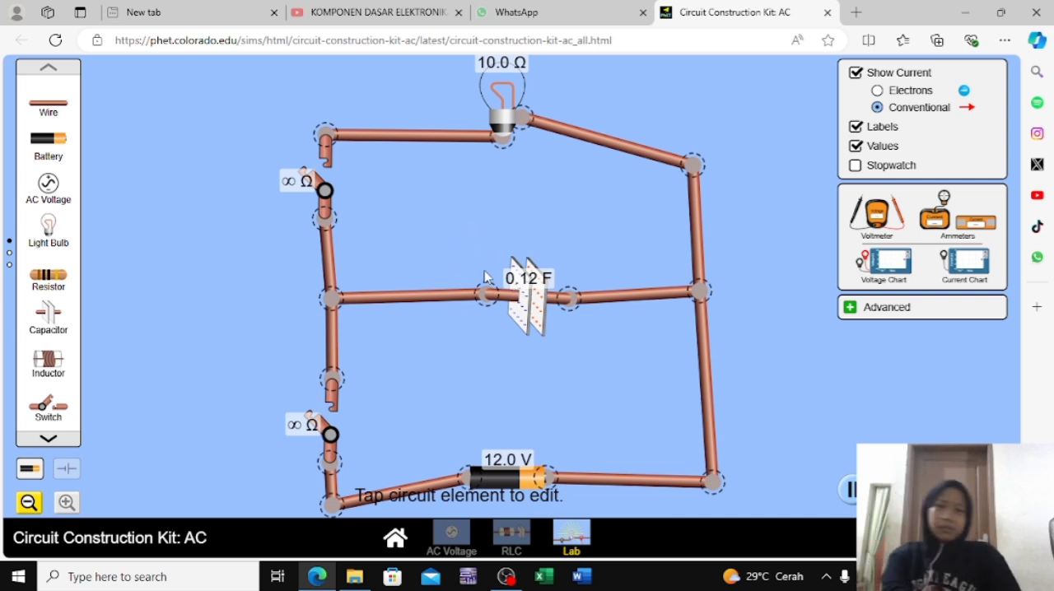
Close the bulb-branch switch to discharge the capacitor through the bulb, and switch the battery branch on and off again
left_click(307, 181)
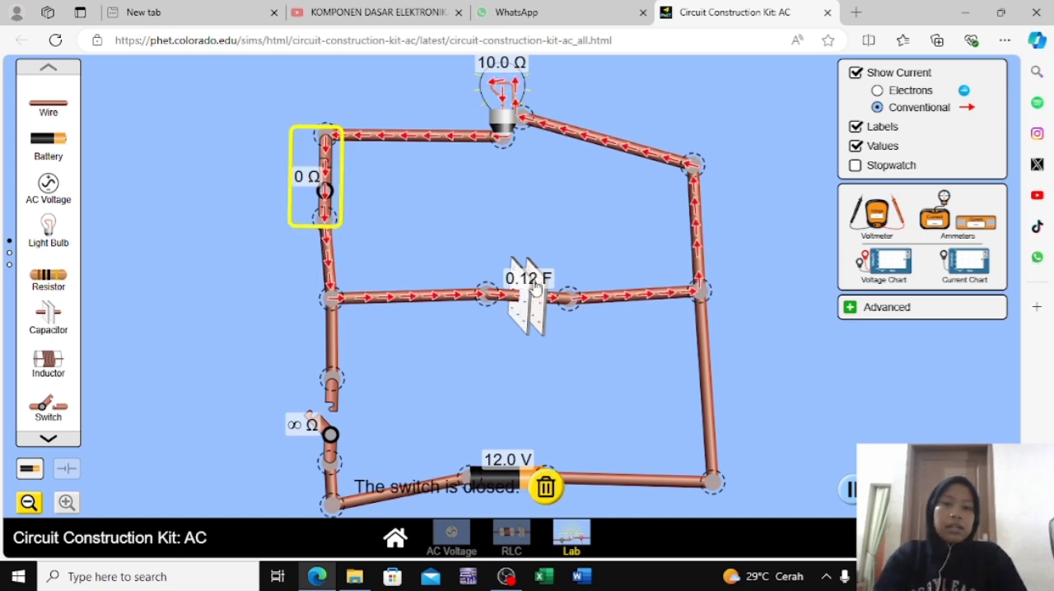
left_click(333, 421)
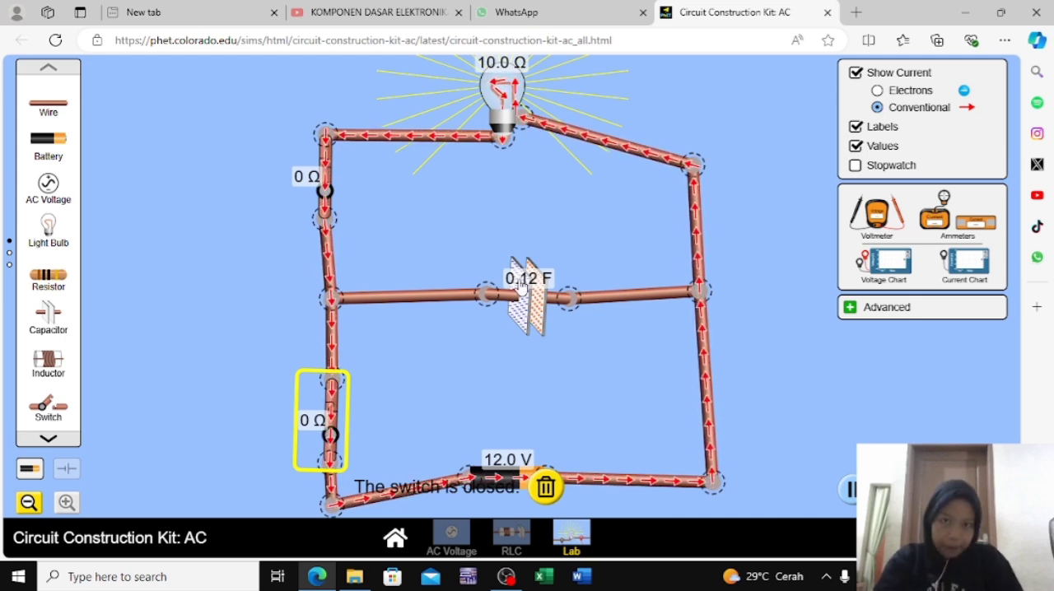
left_click(330, 429)
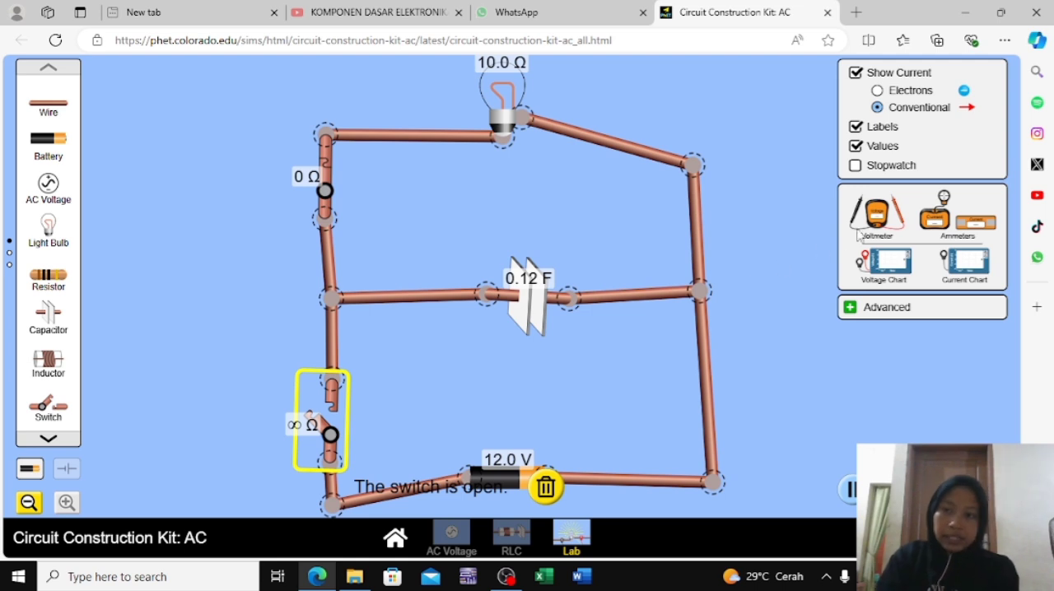
Place a voltmeter and a probe-type ammeter beside the capacitor circuit, and connect the voltmeter's black and red probes across the 12 V battery
left_click_drag(879, 218, 811, 407)
left_click_drag(934, 215, 783, 244)
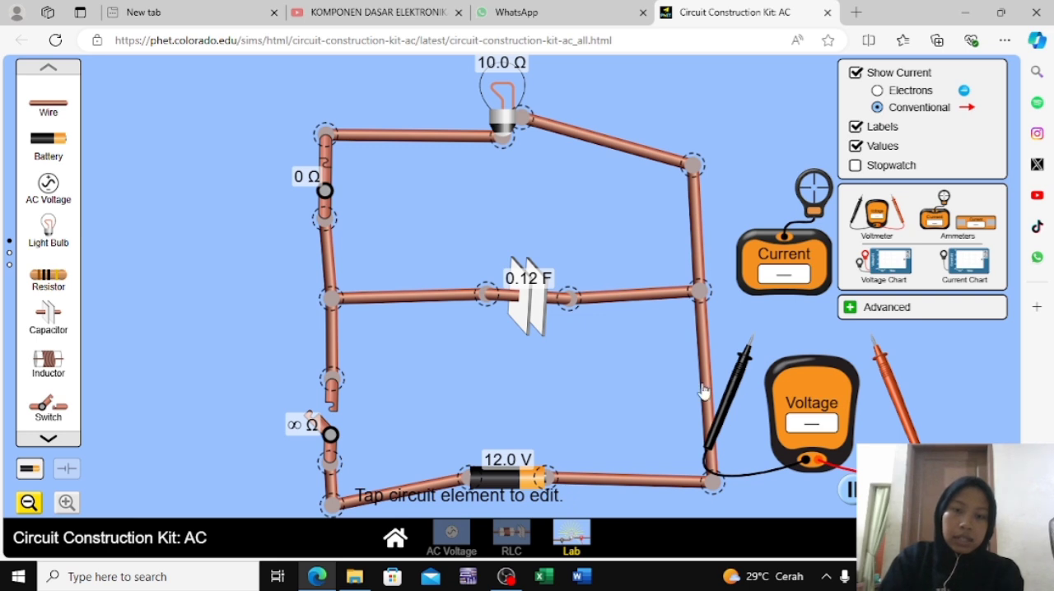
left_click_drag(724, 387, 450, 535)
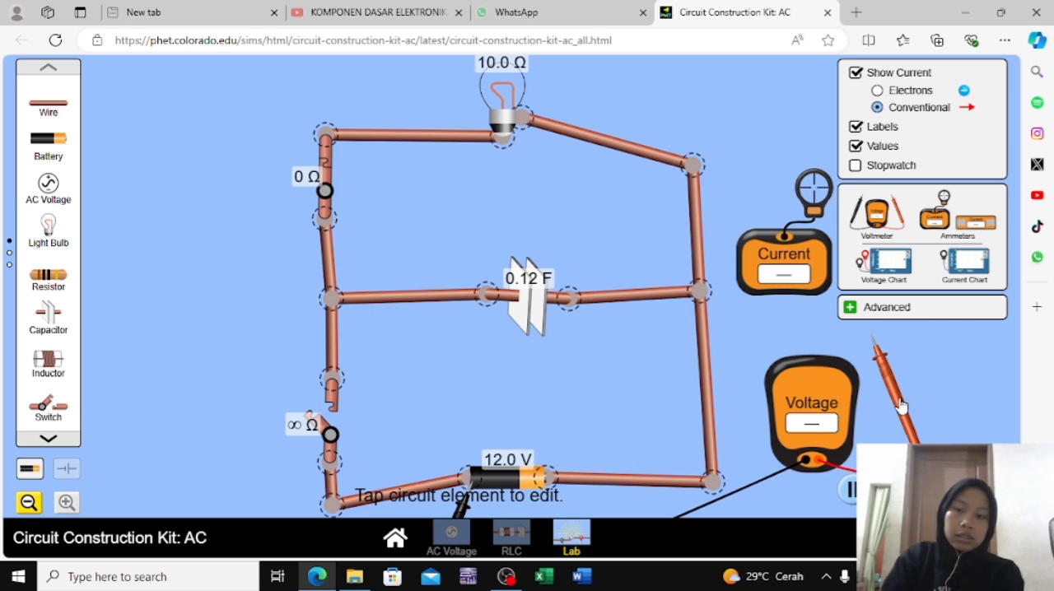
left_click_drag(900, 405, 573, 539)
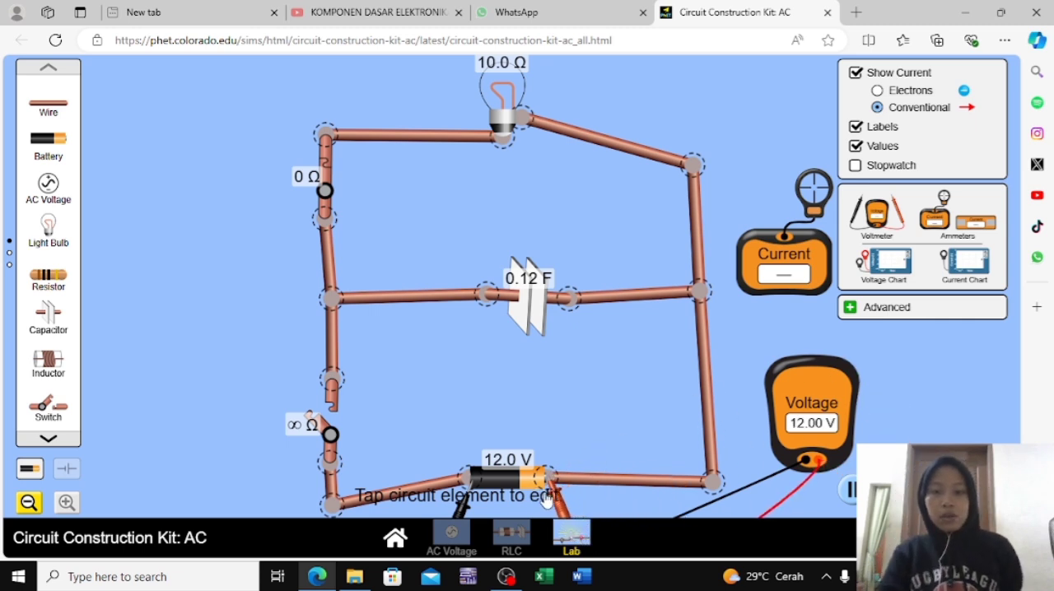
Measure the voltage across the 0.12 F capacitor, and pull both voltmeter probes just off its terminals
left_click_drag(553, 486, 570, 301)
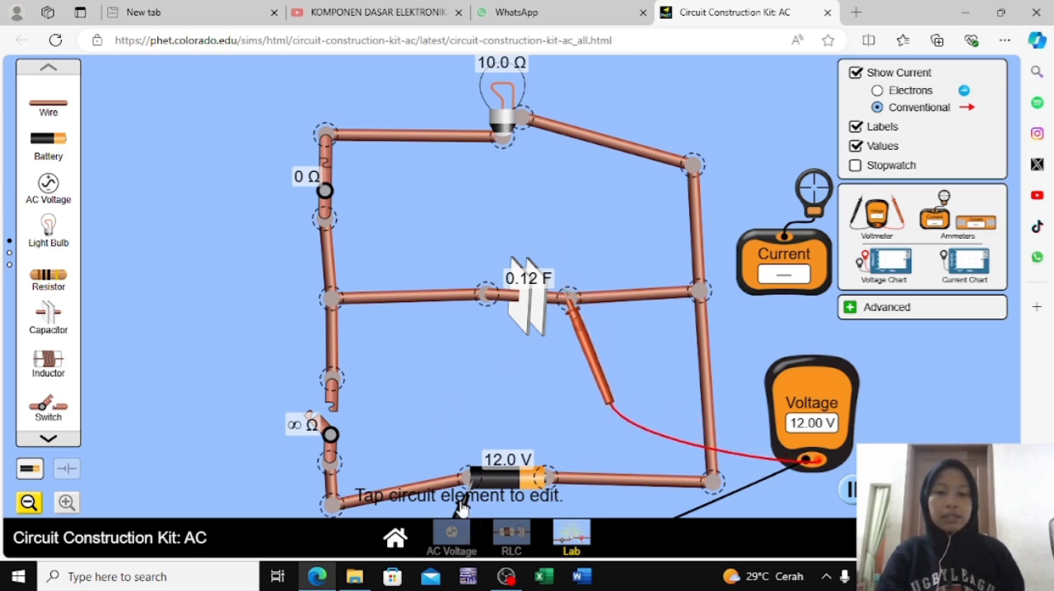
left_click_drag(461, 506, 476, 305)
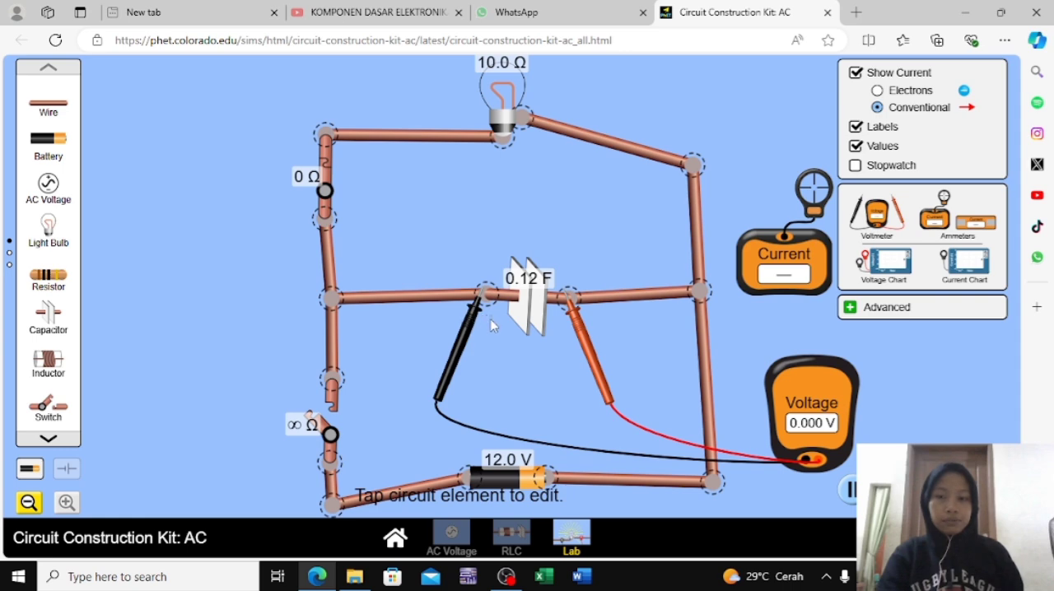
left_click_drag(454, 350, 462, 374)
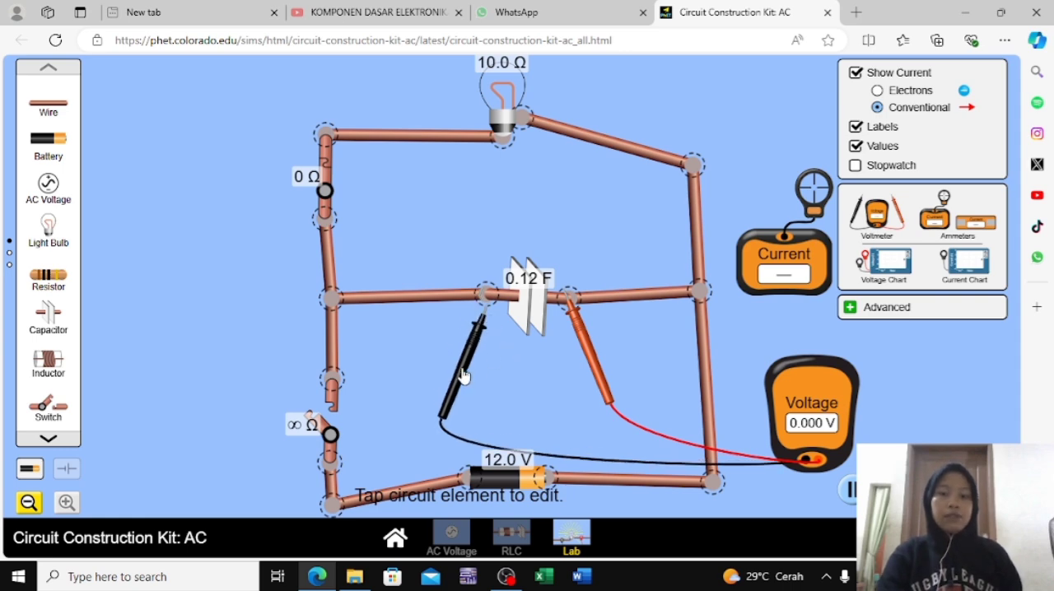
left_click_drag(596, 355, 597, 376)
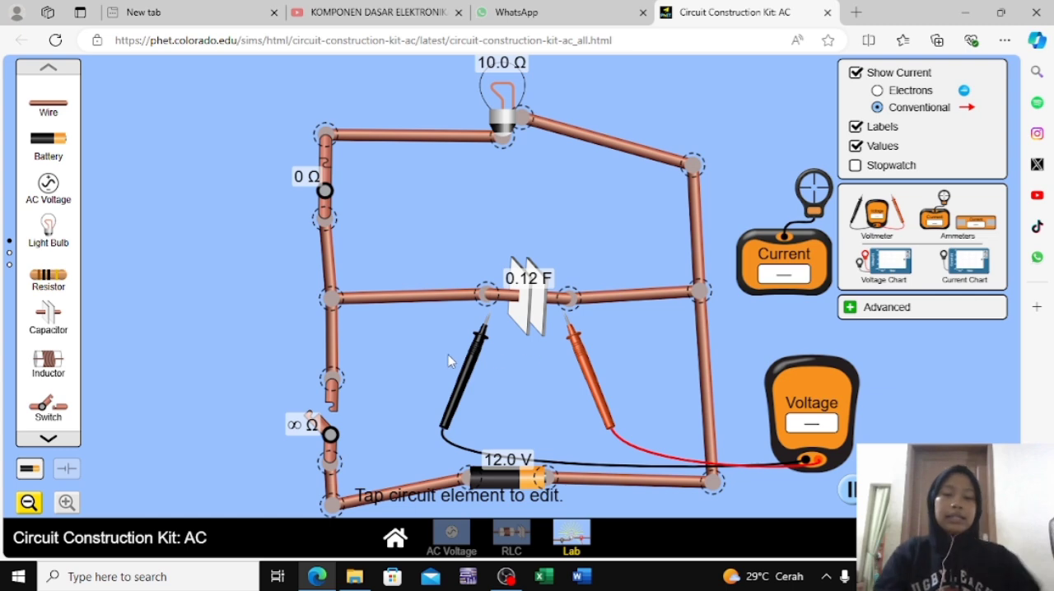
Put the ammeter's sensor on the wire beside the capacitor while repeatedly closing and opening the battery-branch switch to charge and discharge it
left_click(320, 416)
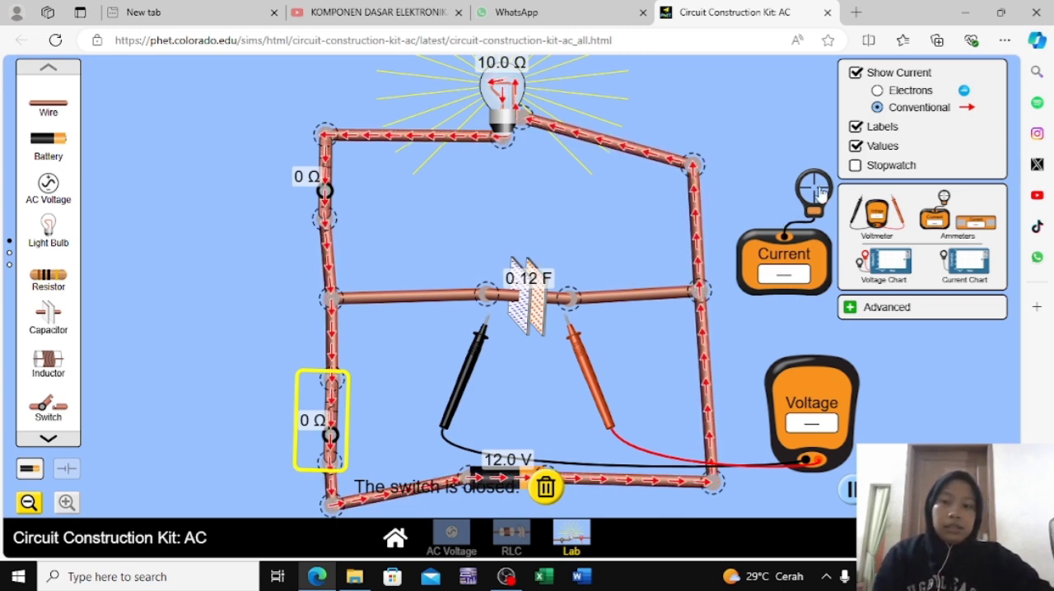
left_click_drag(819, 191, 634, 296)
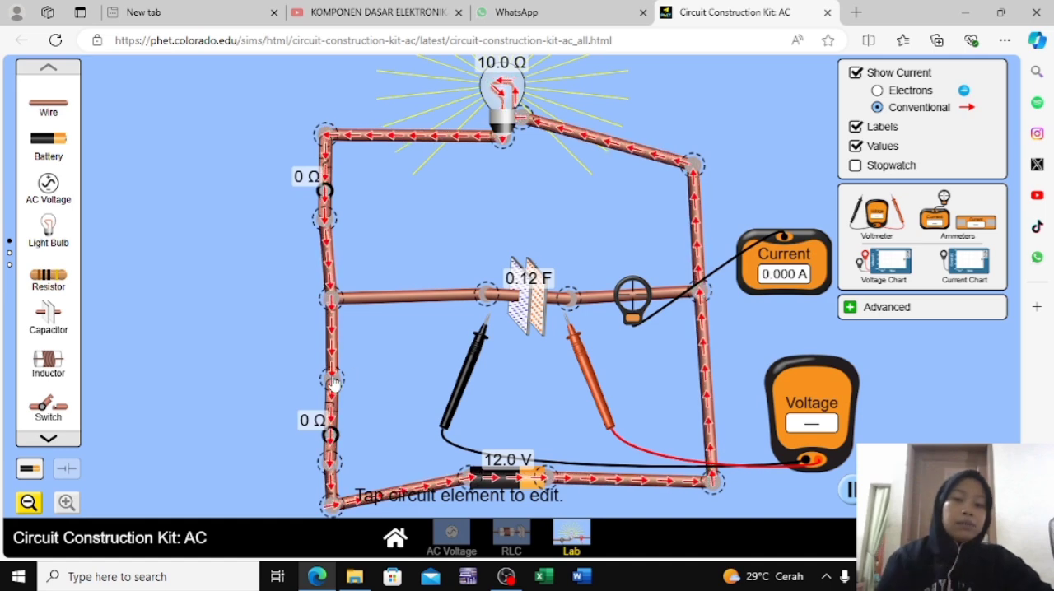
left_click(329, 424)
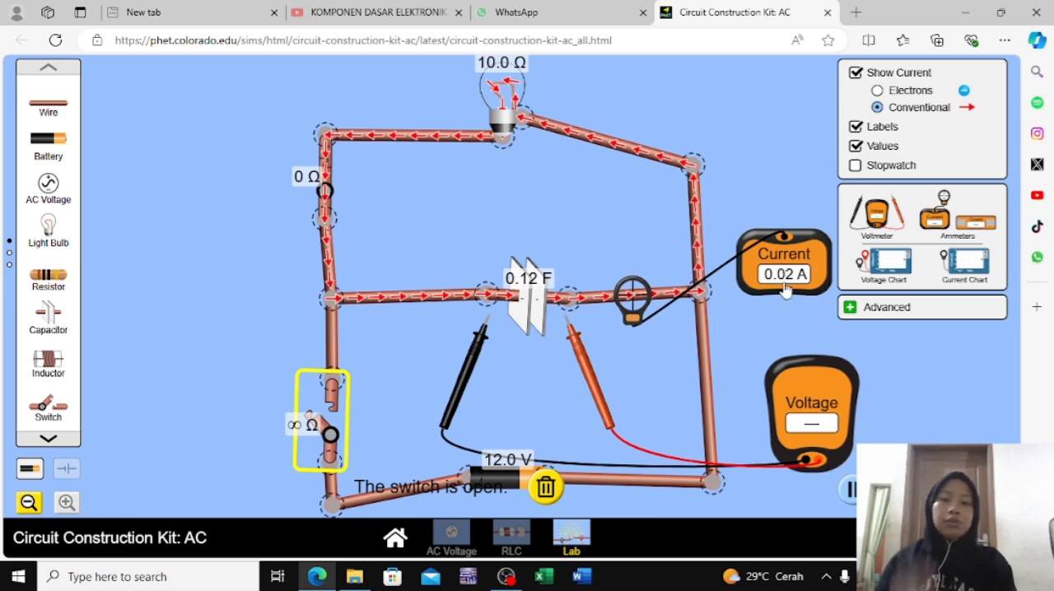
left_click(317, 424)
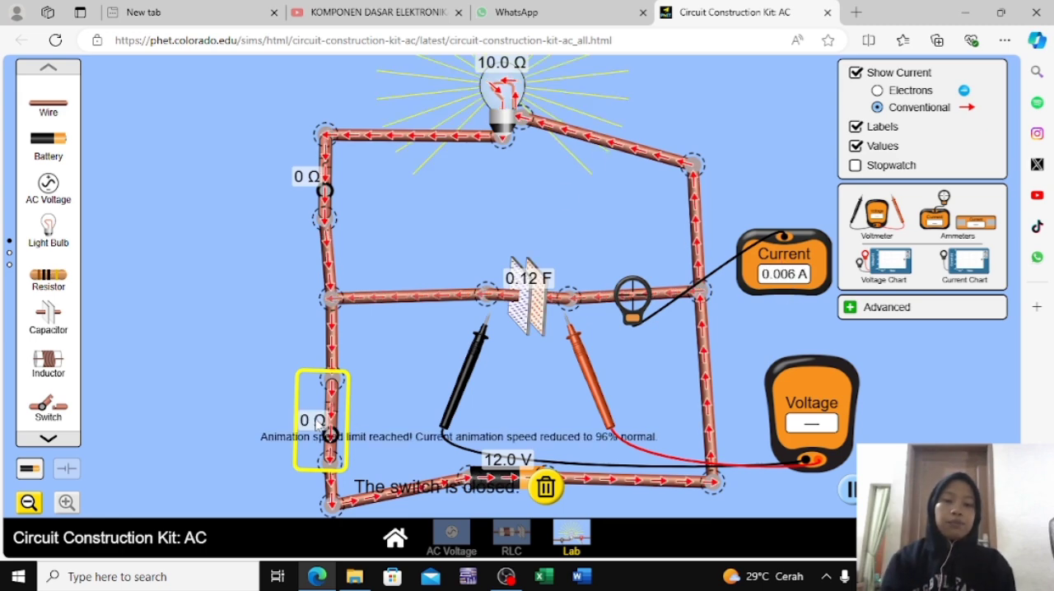
left_click(334, 402)
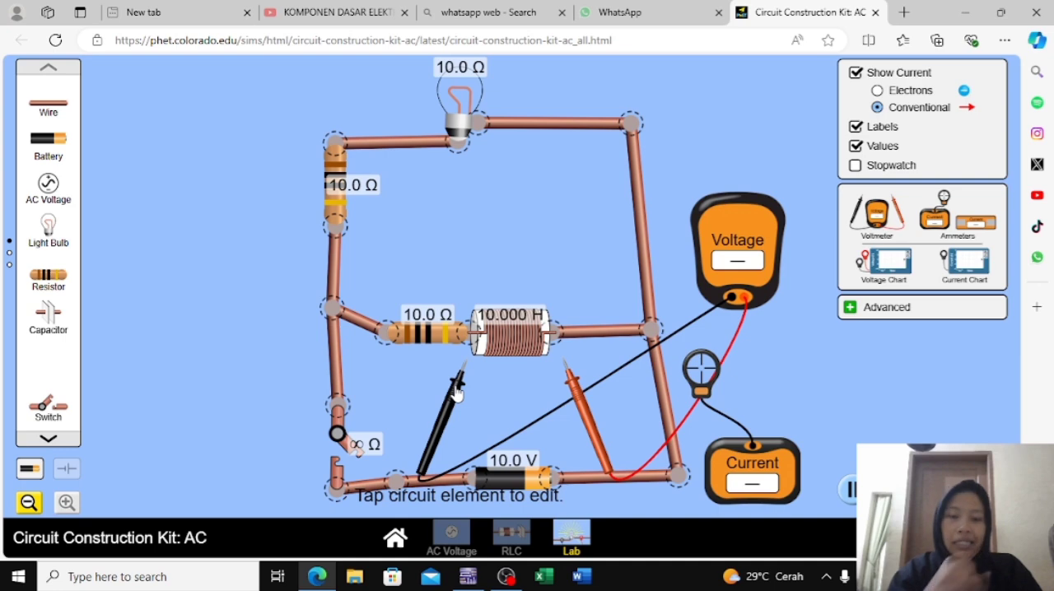
Close the switch in the battery branch of the inductor circuit and connect the voltmeter's black and red probes across the 10 H inductor
left_click(344, 444)
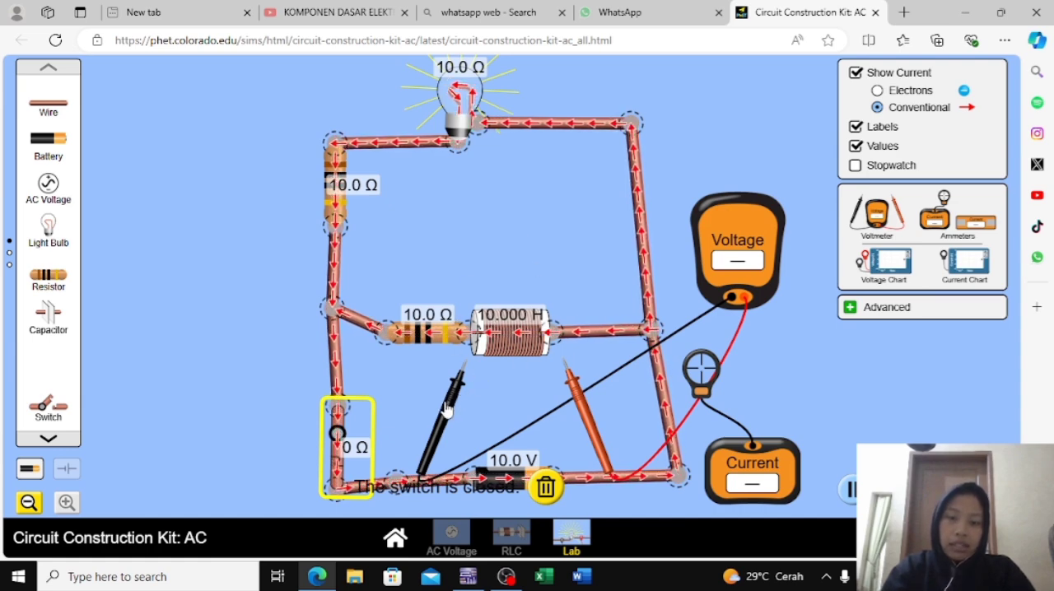
left_click_drag(445, 406, 457, 368)
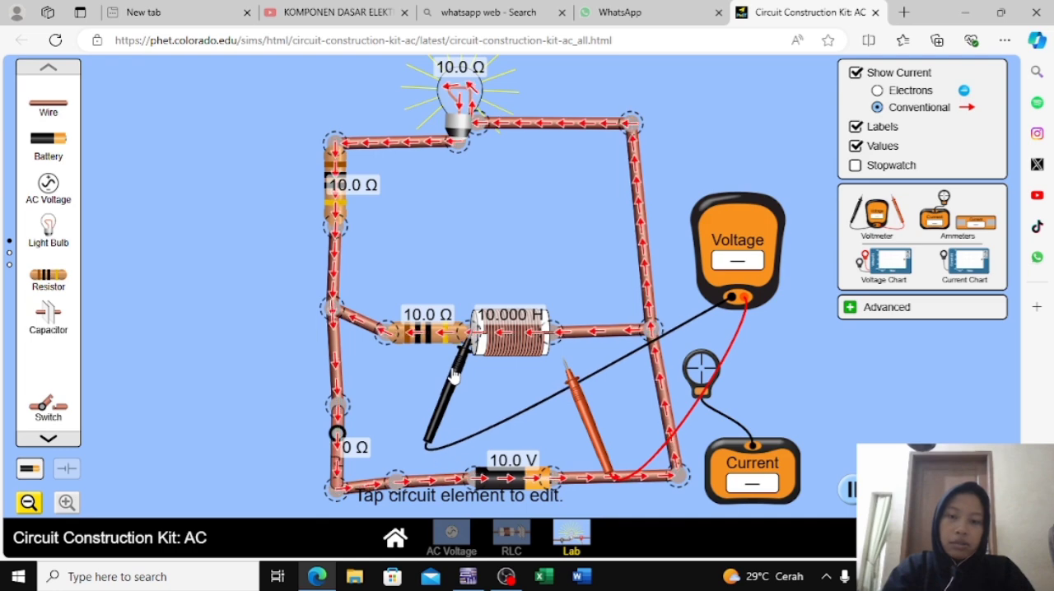
left_click_drag(593, 452, 581, 428)
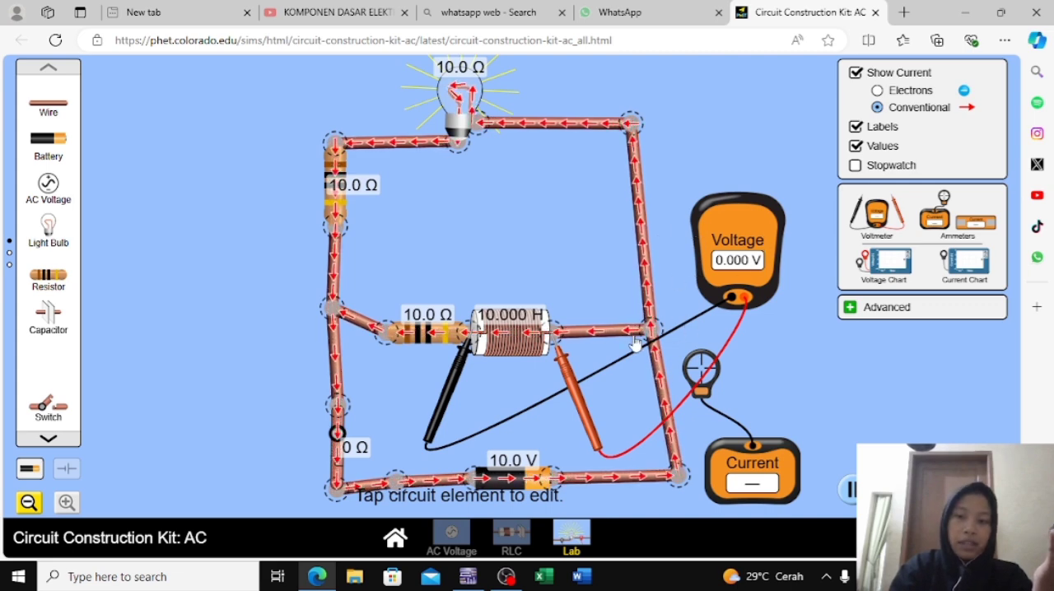
Measure the current in the wire between the battery and the inductor junction, take the sensor off, and open the battery-branch switch
left_click_drag(706, 380, 669, 397)
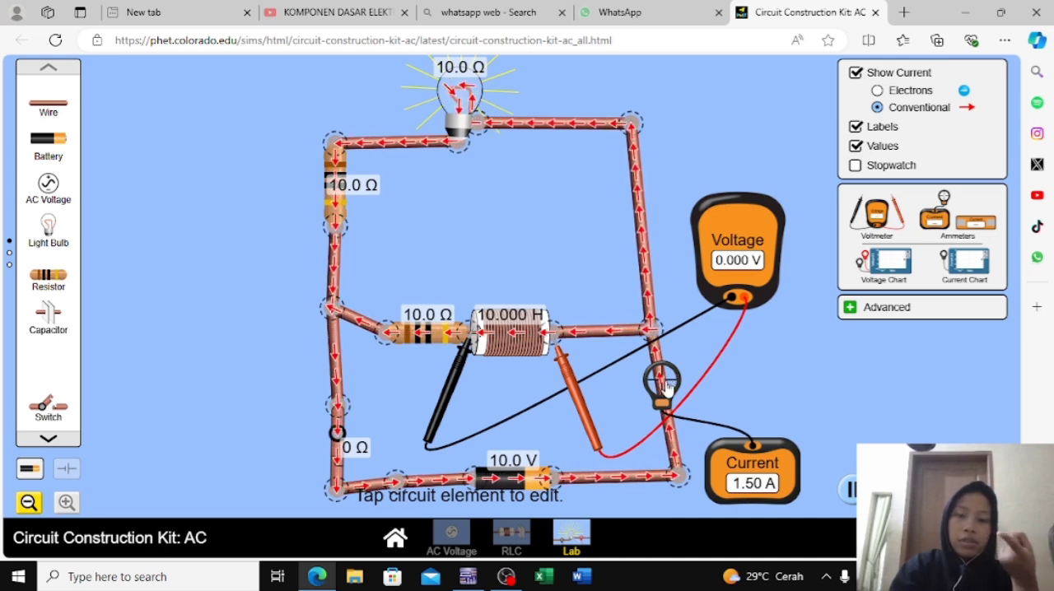
left_click_drag(668, 399, 690, 381)
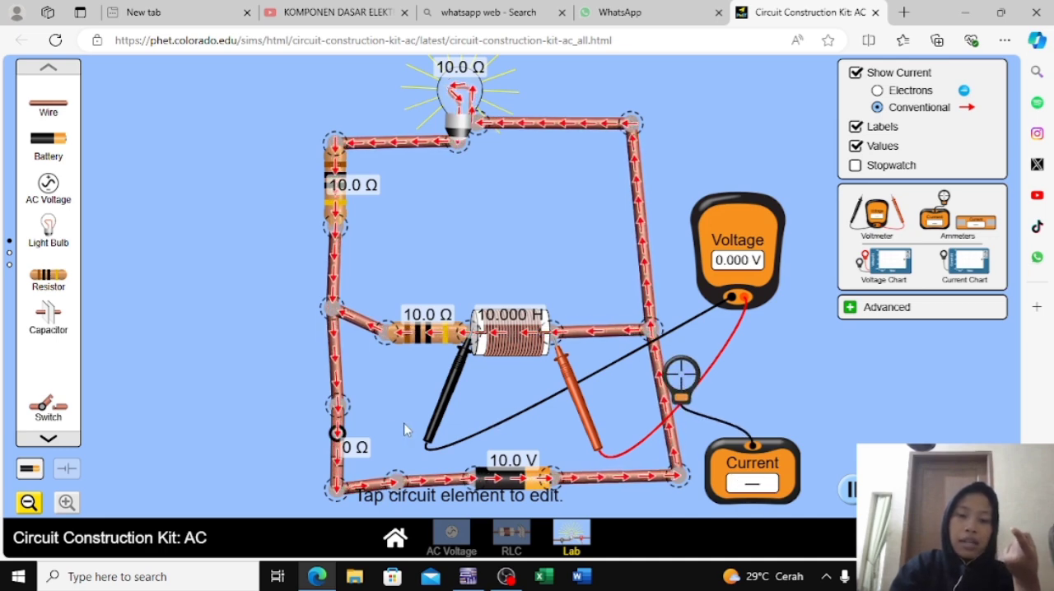
left_click(335, 436)
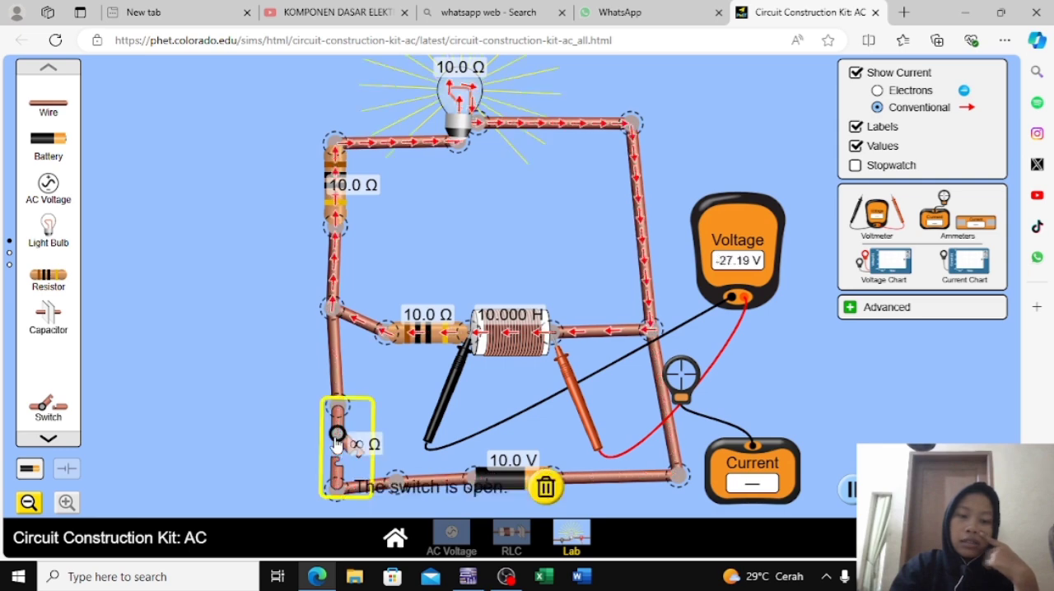